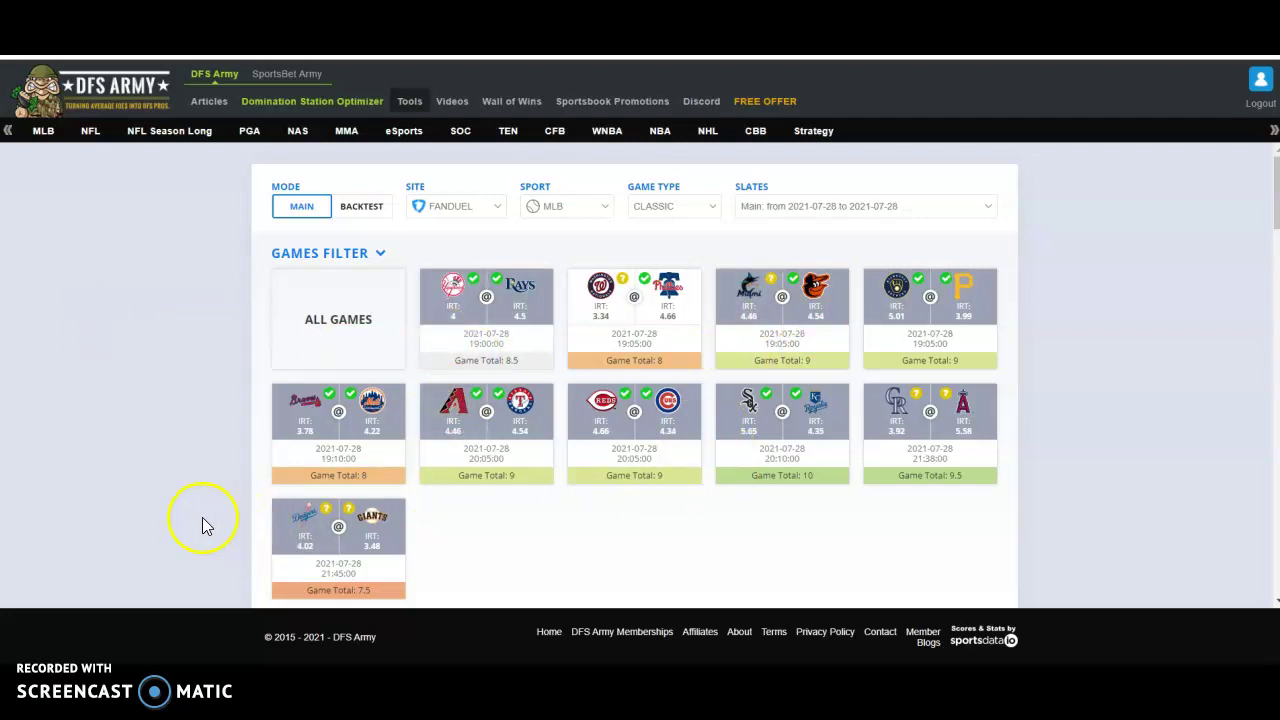
Review the optimization settings and the hitter stack rules, including the Stack 1 and Stack 2 team exposures.
{"action": "scroll", "coordinate": [163, 492], "scroll_direction": "down", "scroll_amount": 3}
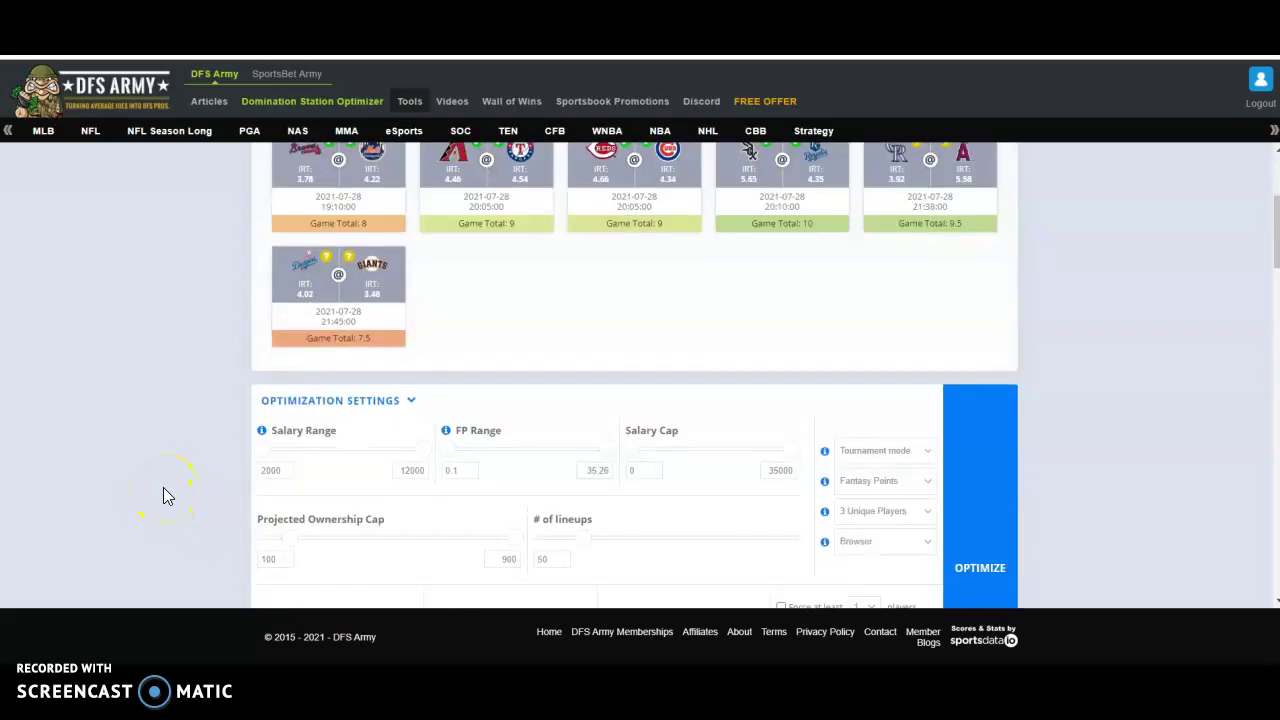
{"action": "scroll", "coordinate": [163, 487], "scroll_direction": "down", "scroll_amount": 1}
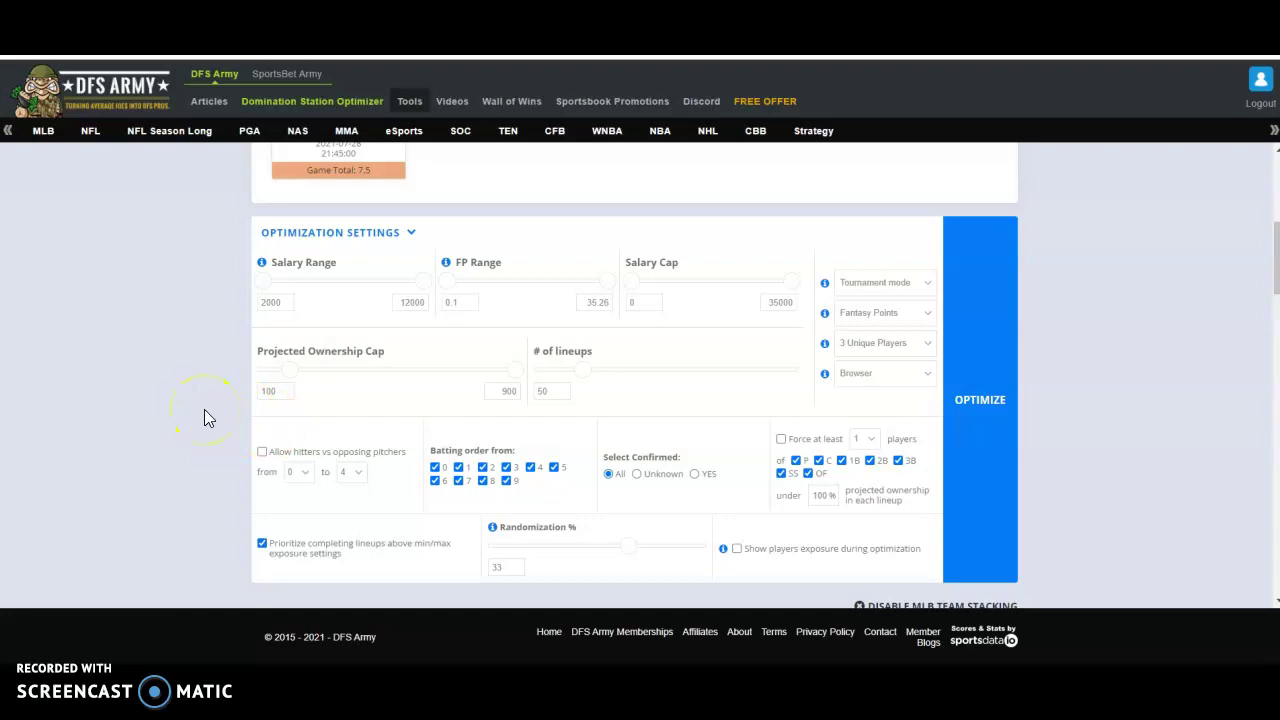
{"action": "left_click", "coordinate": [286, 386]}
{"action": "scroll", "coordinate": [229, 386], "scroll_direction": "down", "scroll_amount": 5}
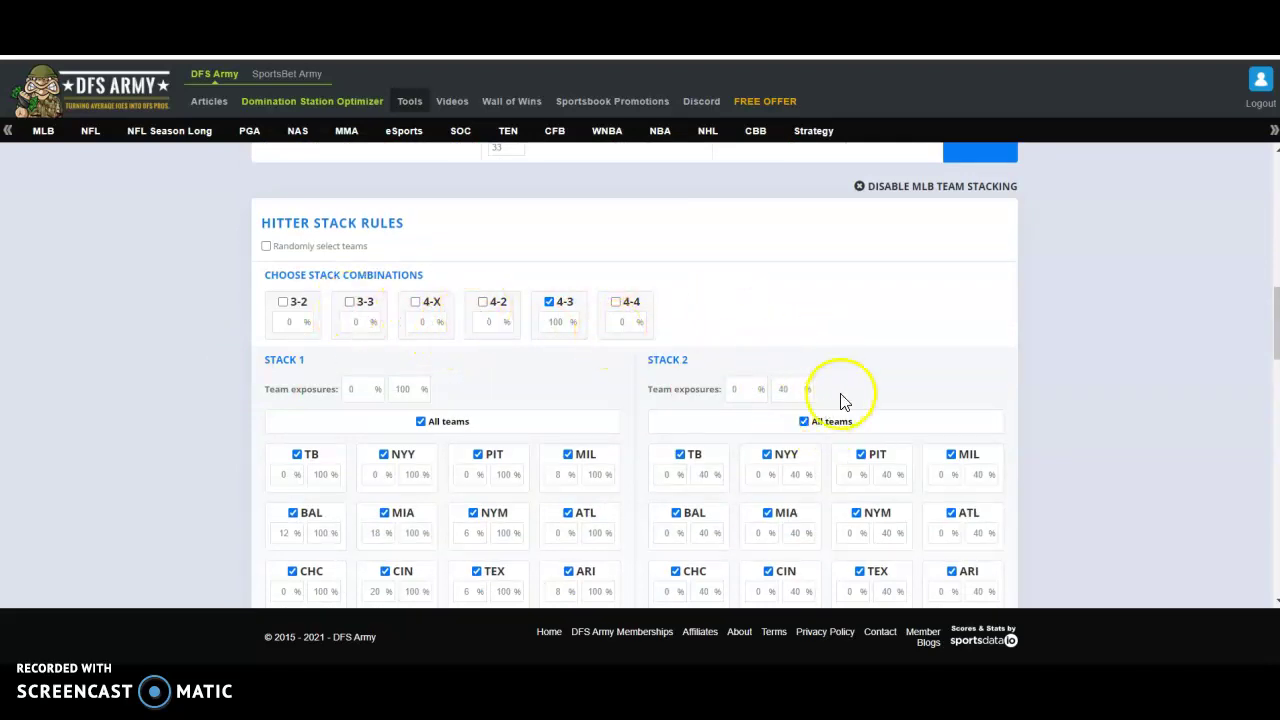
{"action": "scroll", "coordinate": [825, 395], "scroll_direction": "down", "scroll_amount": 1}
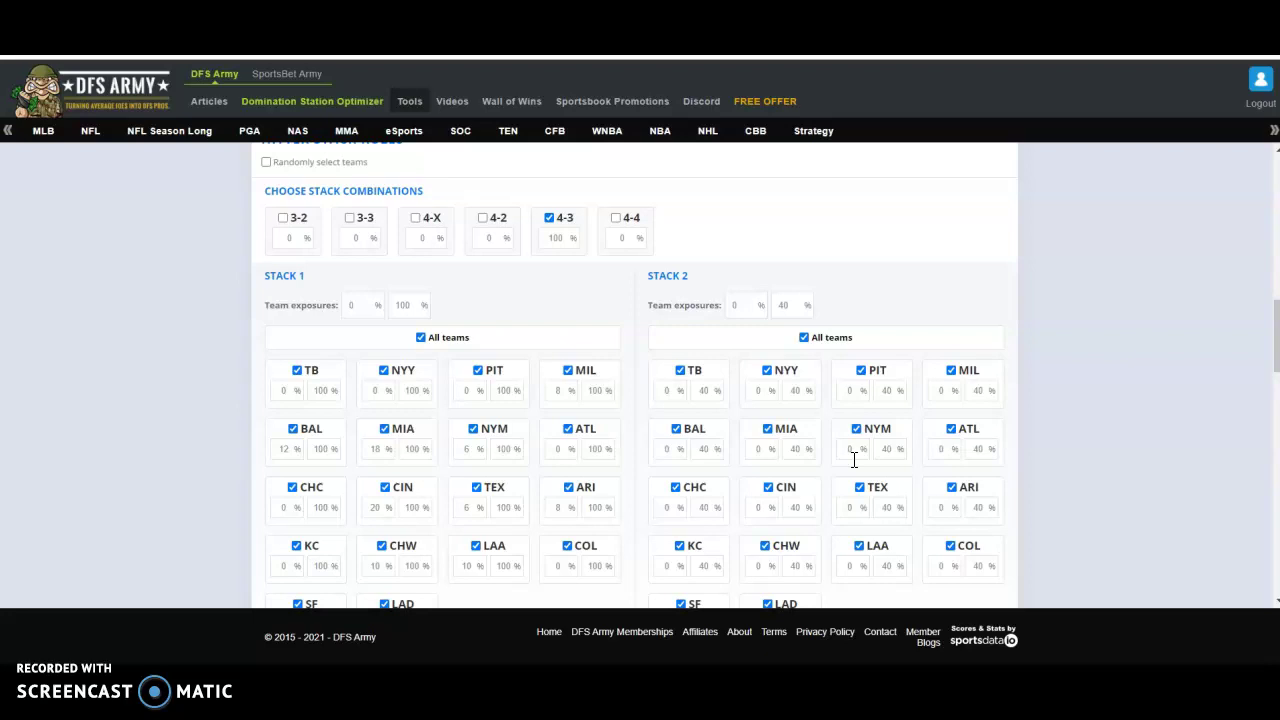
{"action": "scroll", "coordinate": [175, 380], "scroll_direction": "down", "scroll_amount": 1}
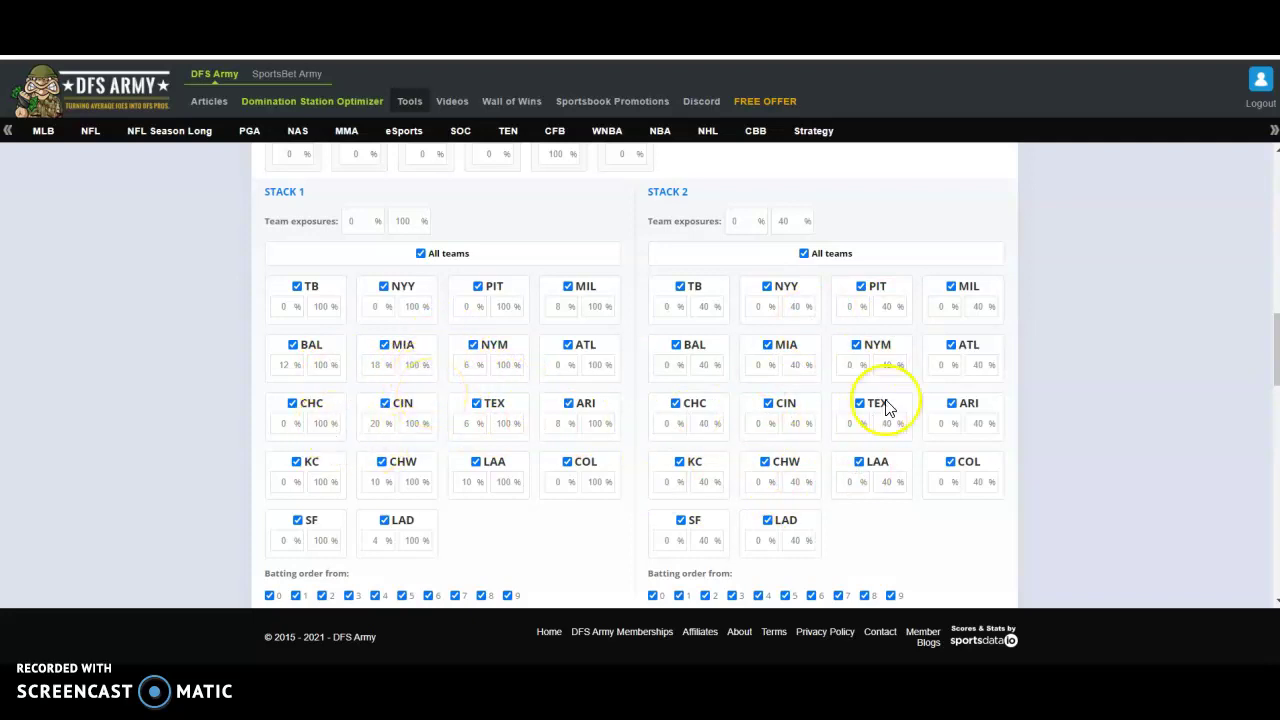
Show only the pitchers in the player exposures of the generated lineups.
{"action": "scroll", "coordinate": [219, 386], "scroll_direction": "down", "scroll_amount": 10}
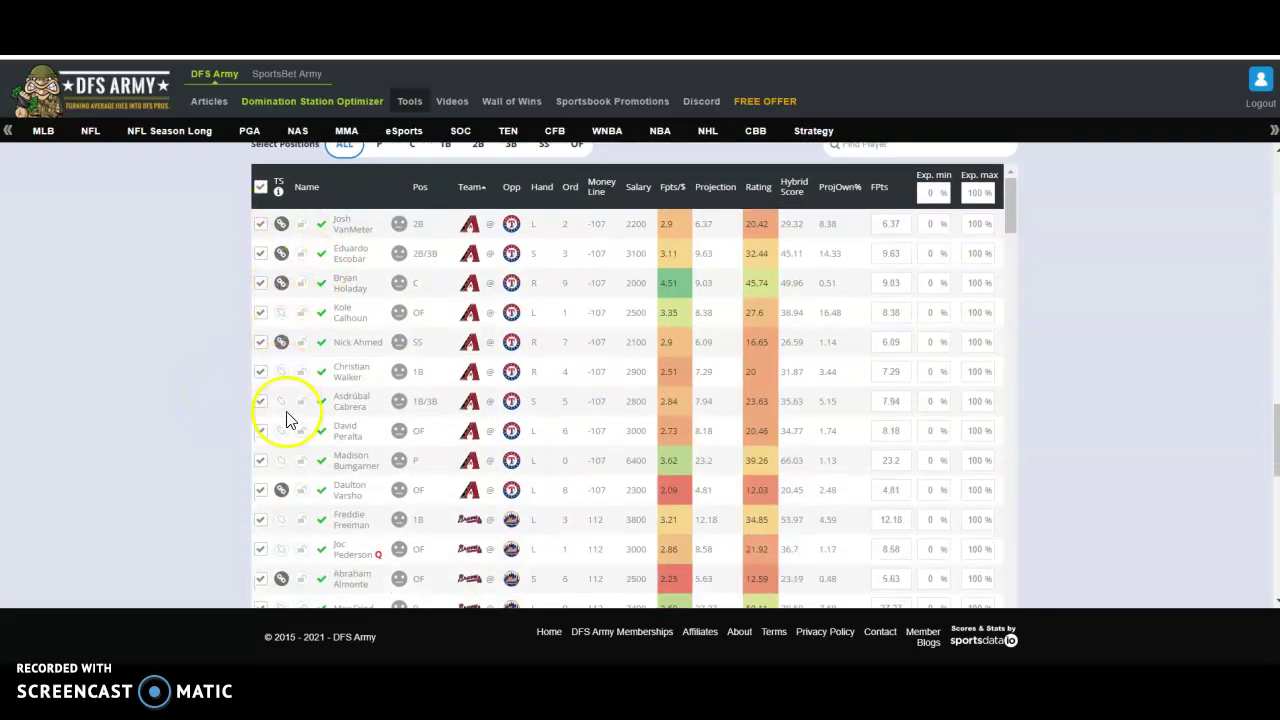
{"action": "scroll", "coordinate": [208, 389], "scroll_direction": "down", "scroll_amount": 5}
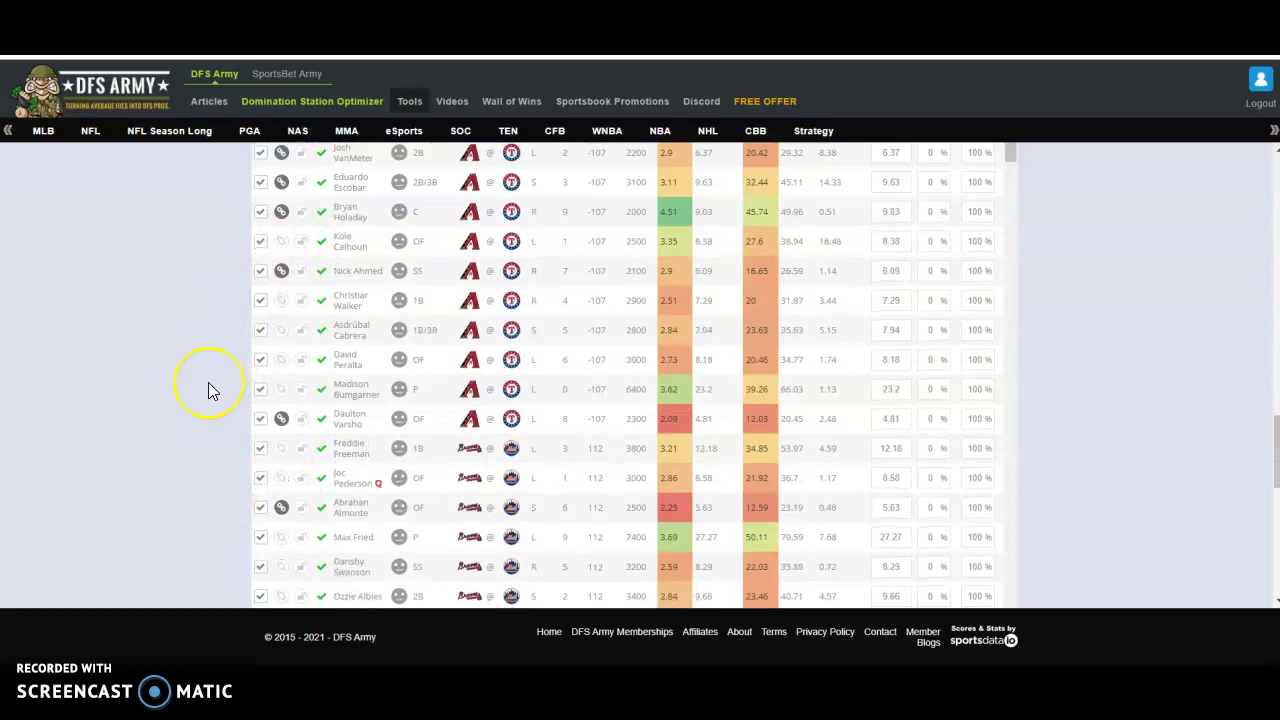
{"action": "scroll", "coordinate": [208, 390], "scroll_direction": "down", "scroll_amount": 1}
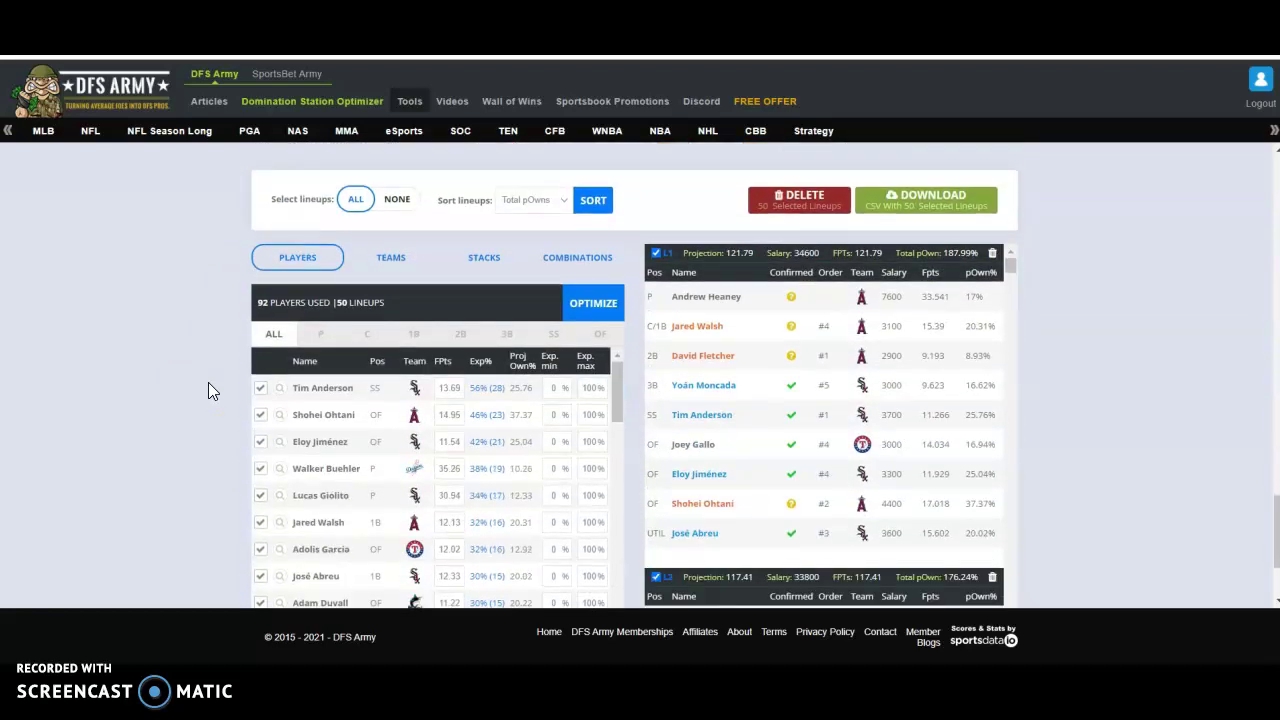
{"action": "left_click", "coordinate": [320, 333]}
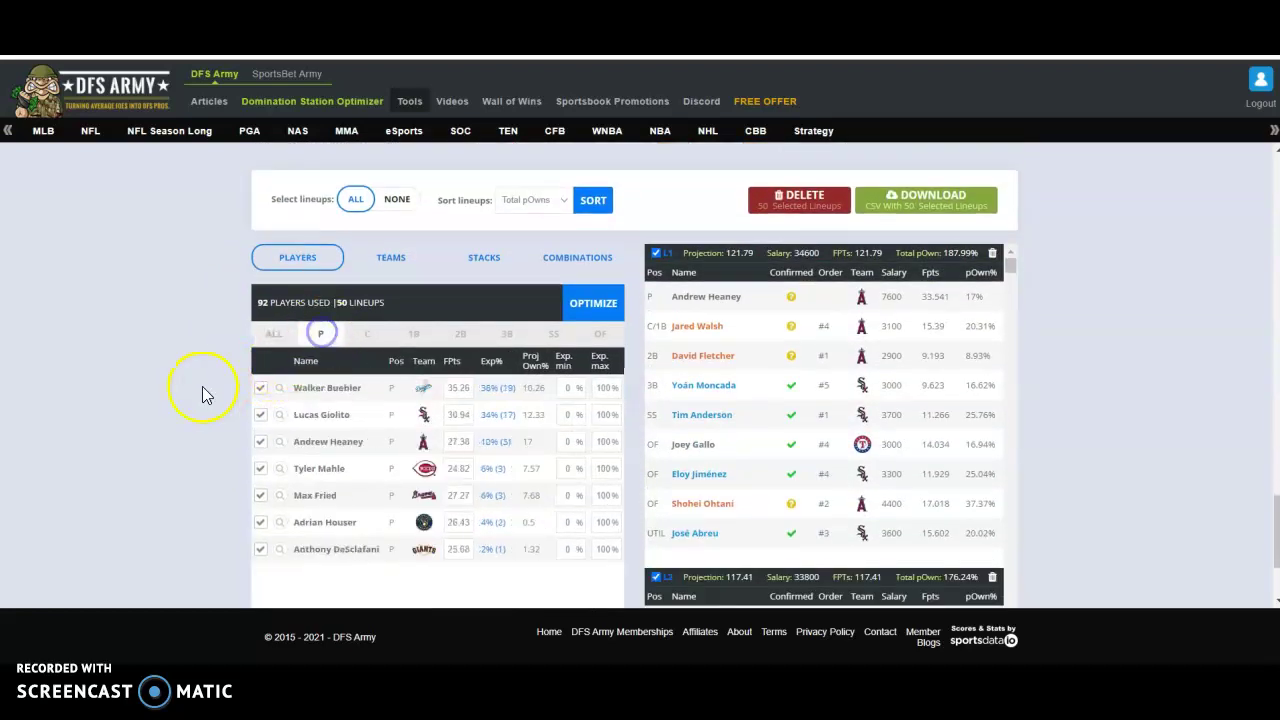
Show the stack exposures of the generated lineups and review the teams used in Stack 1 and Stack 2.
{"action": "left_click", "coordinate": [470, 258]}
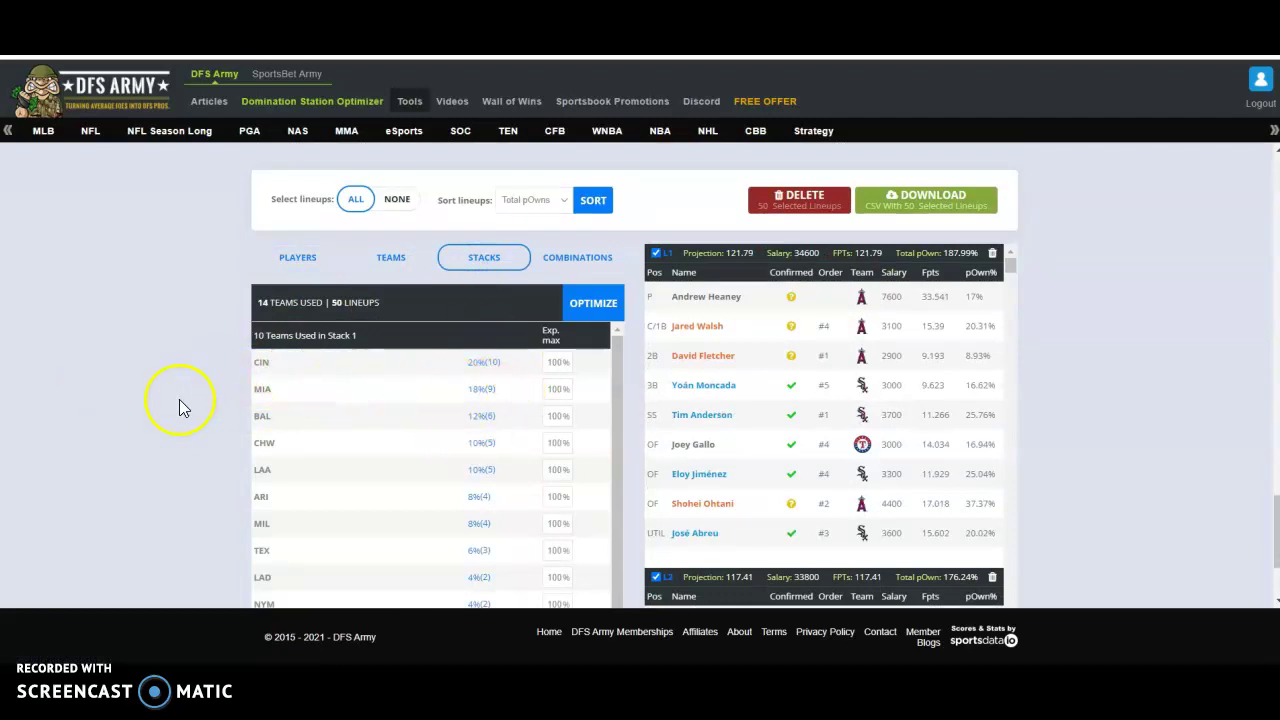
{"action": "scroll", "coordinate": [179, 399], "scroll_direction": "down", "scroll_amount": 1}
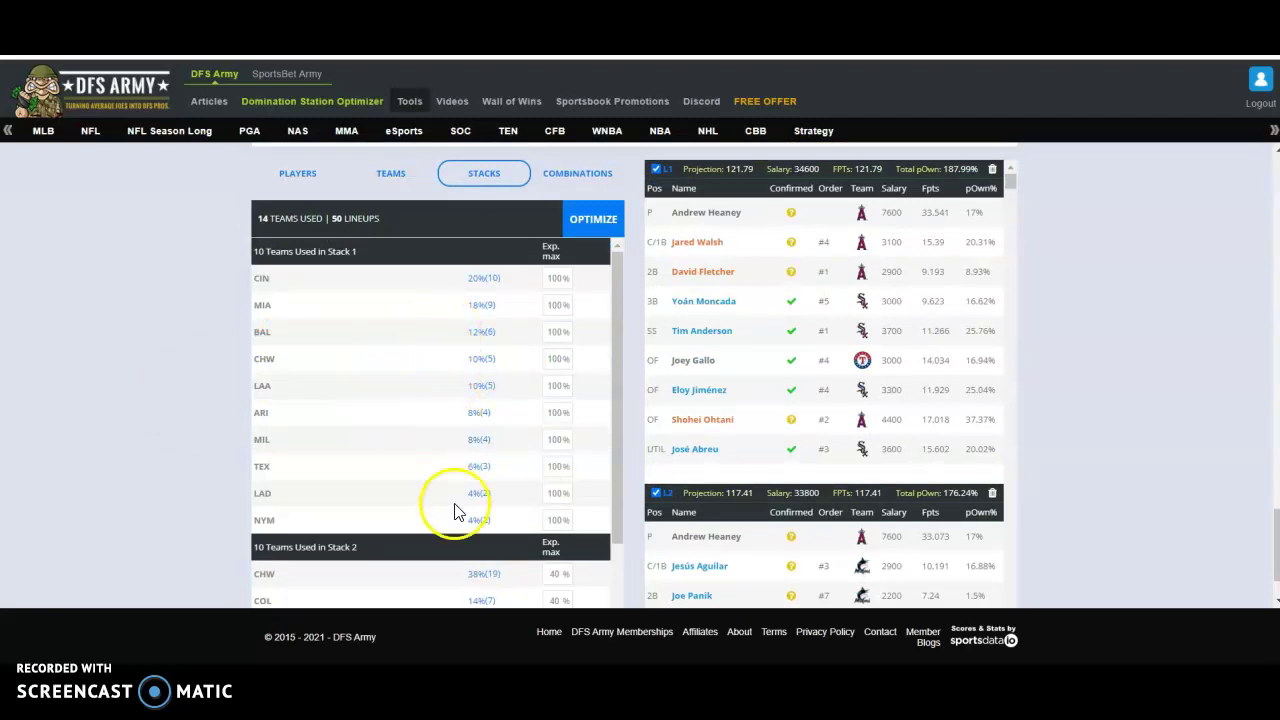
{"action": "scroll", "coordinate": [380, 436], "scroll_direction": "down", "scroll_amount": 1}
{"action": "scroll", "coordinate": [380, 436], "scroll_direction": "down", "scroll_amount": 1}
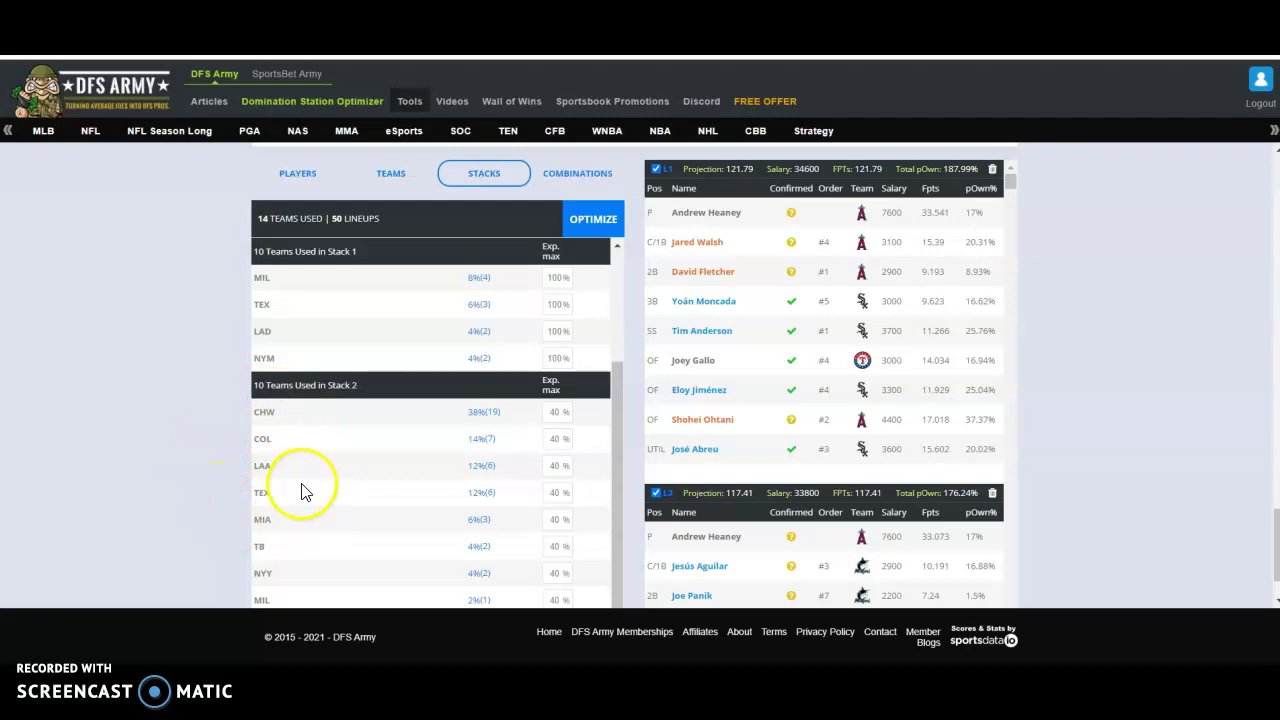
{"action": "scroll", "coordinate": [358, 500], "scroll_direction": "up", "scroll_amount": 3}
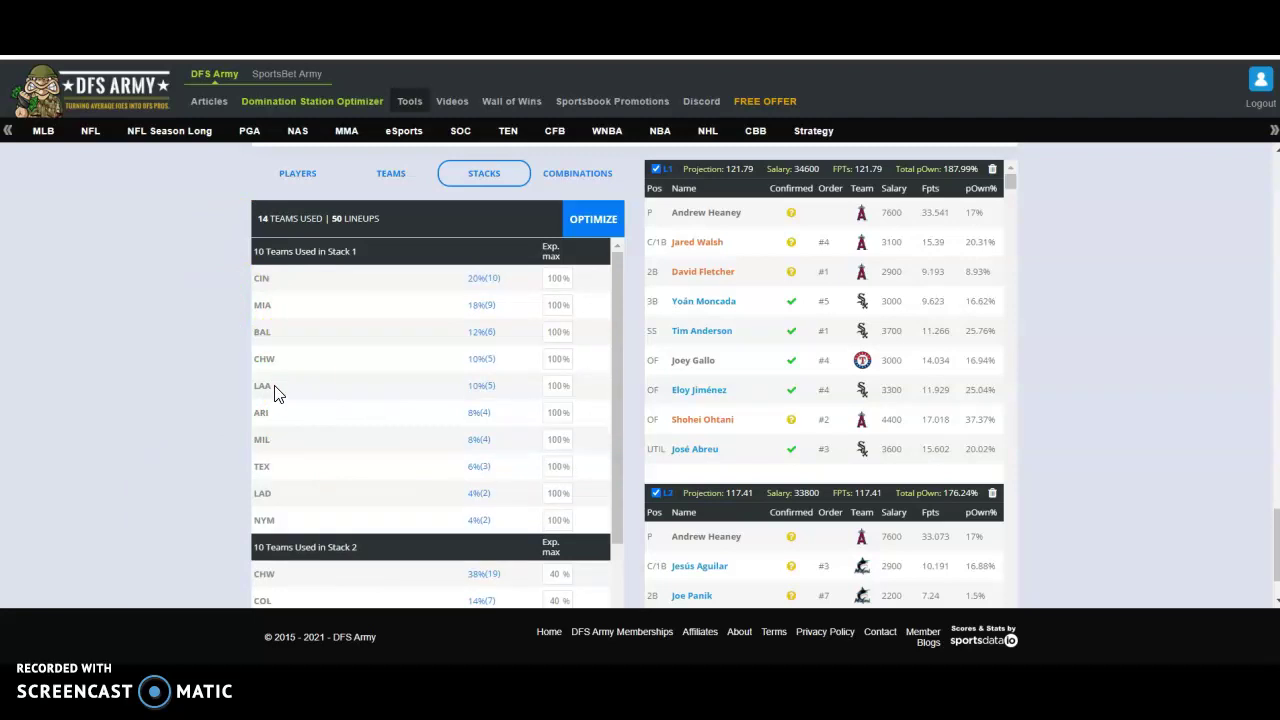
Return to the player pool and show the explanation of the TS column.
{"action": "scroll", "coordinate": [200, 436], "scroll_direction": "up", "scroll_amount": 5}
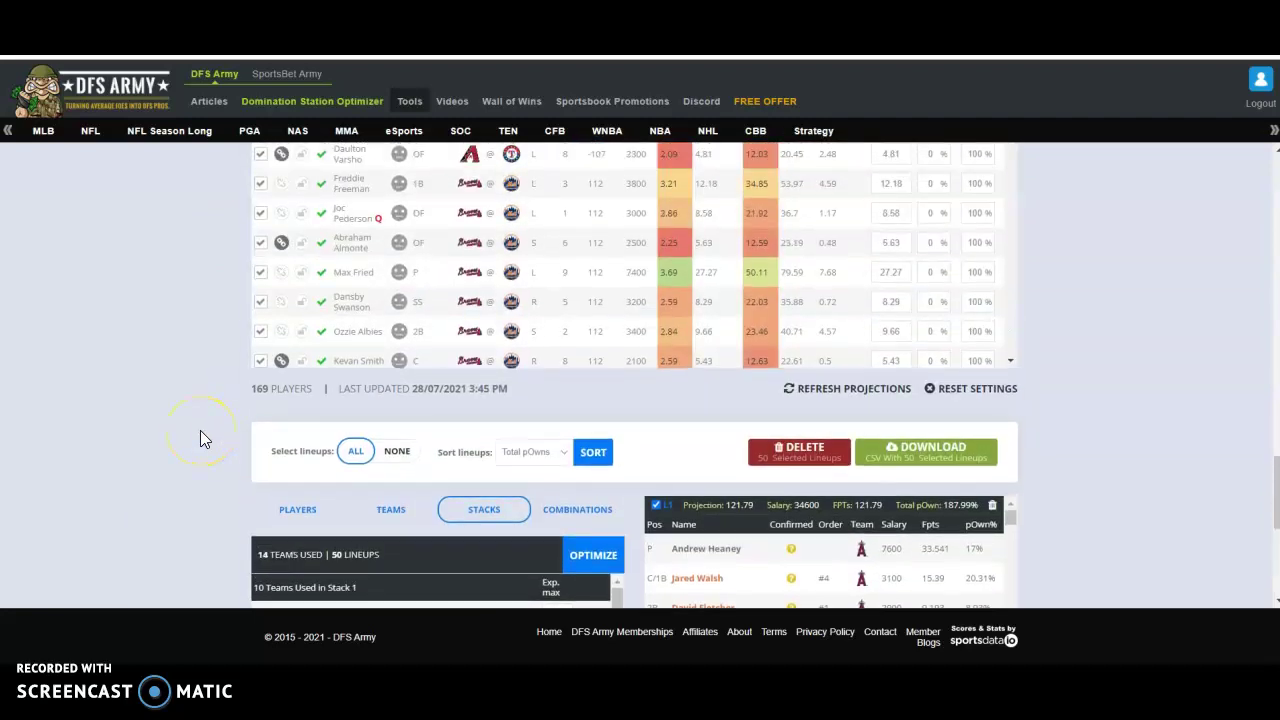
{"action": "scroll", "coordinate": [200, 438], "scroll_direction": "up", "scroll_amount": 1}
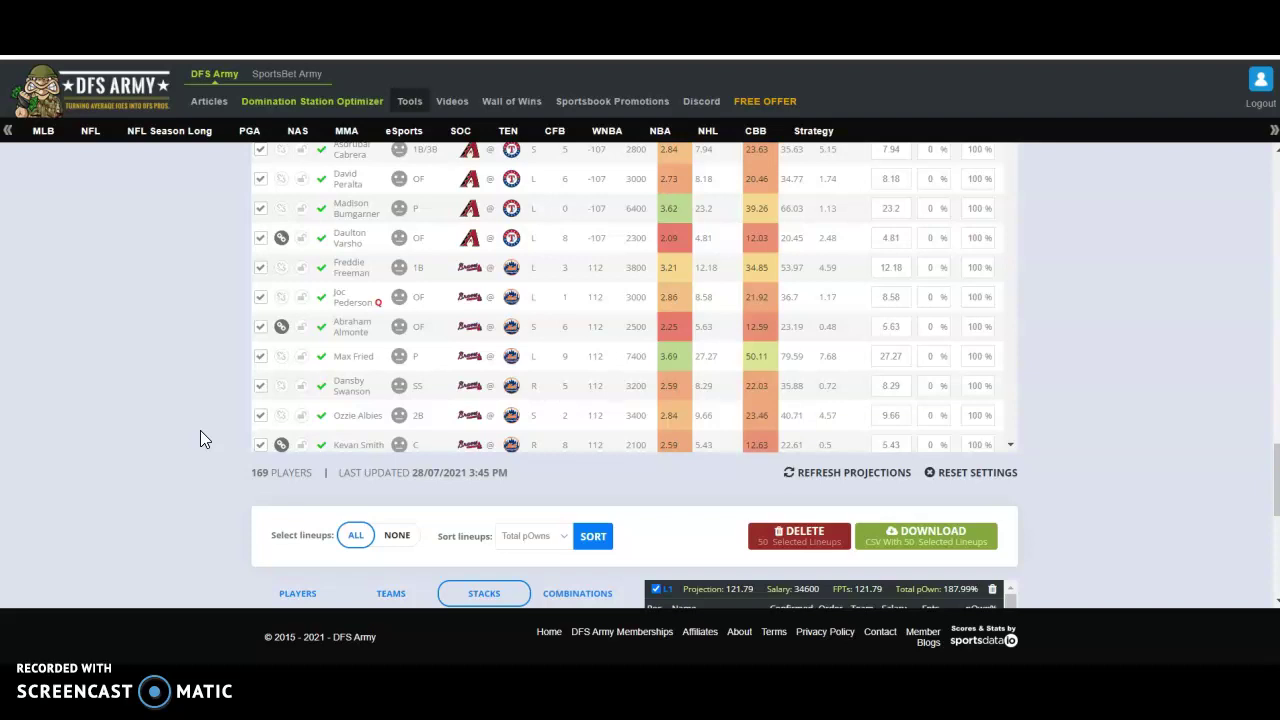
{"action": "scroll", "coordinate": [179, 472], "scroll_direction": "up", "scroll_amount": 1}
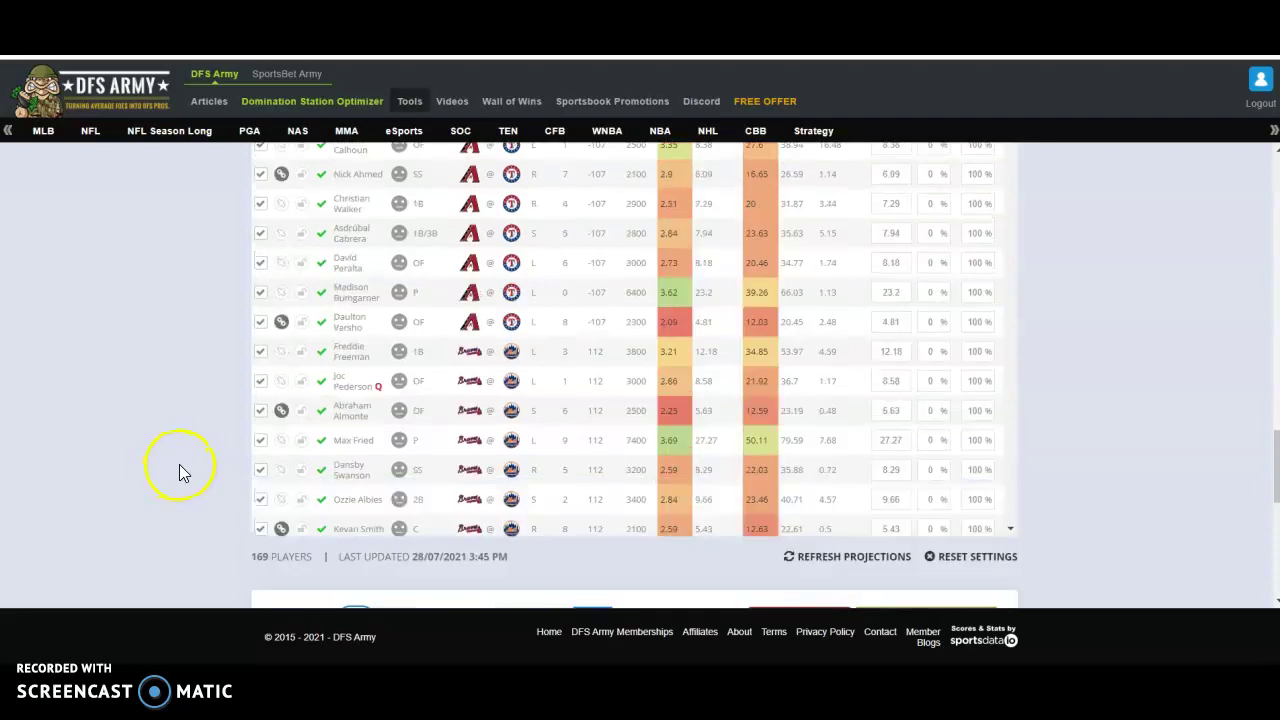
{"action": "scroll", "coordinate": [179, 464], "scroll_direction": "up", "scroll_amount": 2}
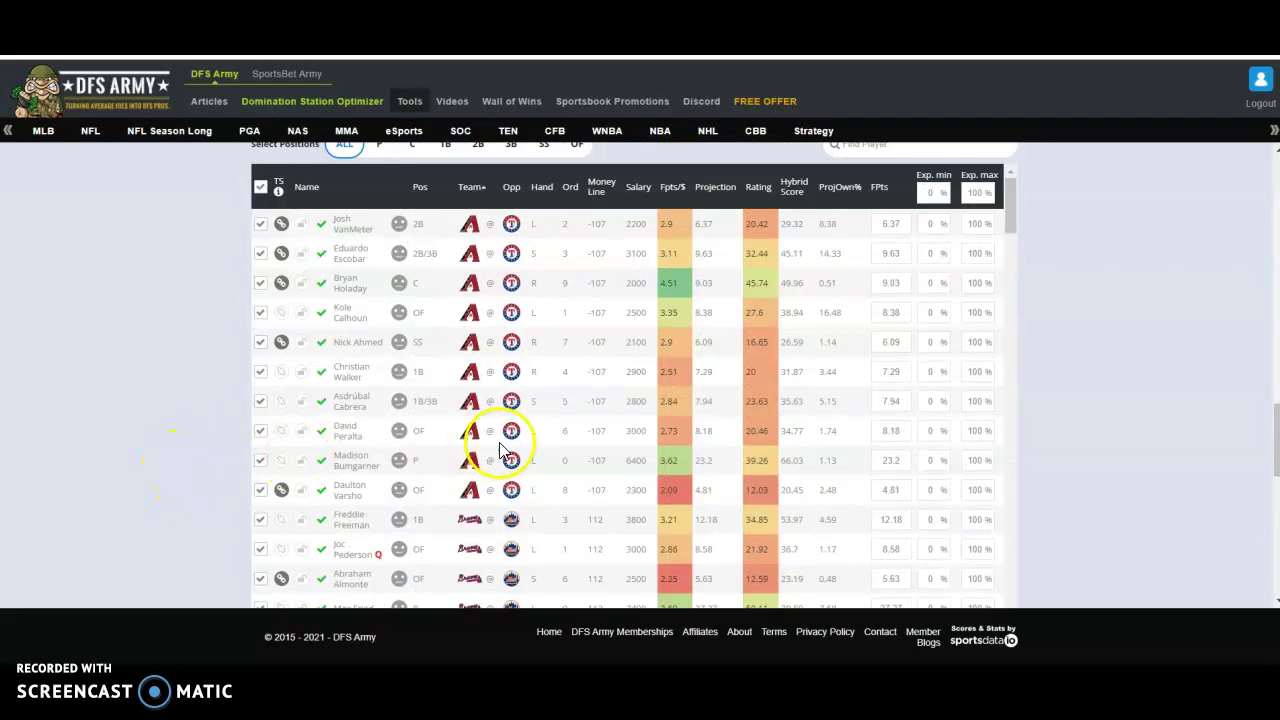
{"action": "scroll", "coordinate": [503, 450], "scroll_direction": "up", "scroll_amount": 2}
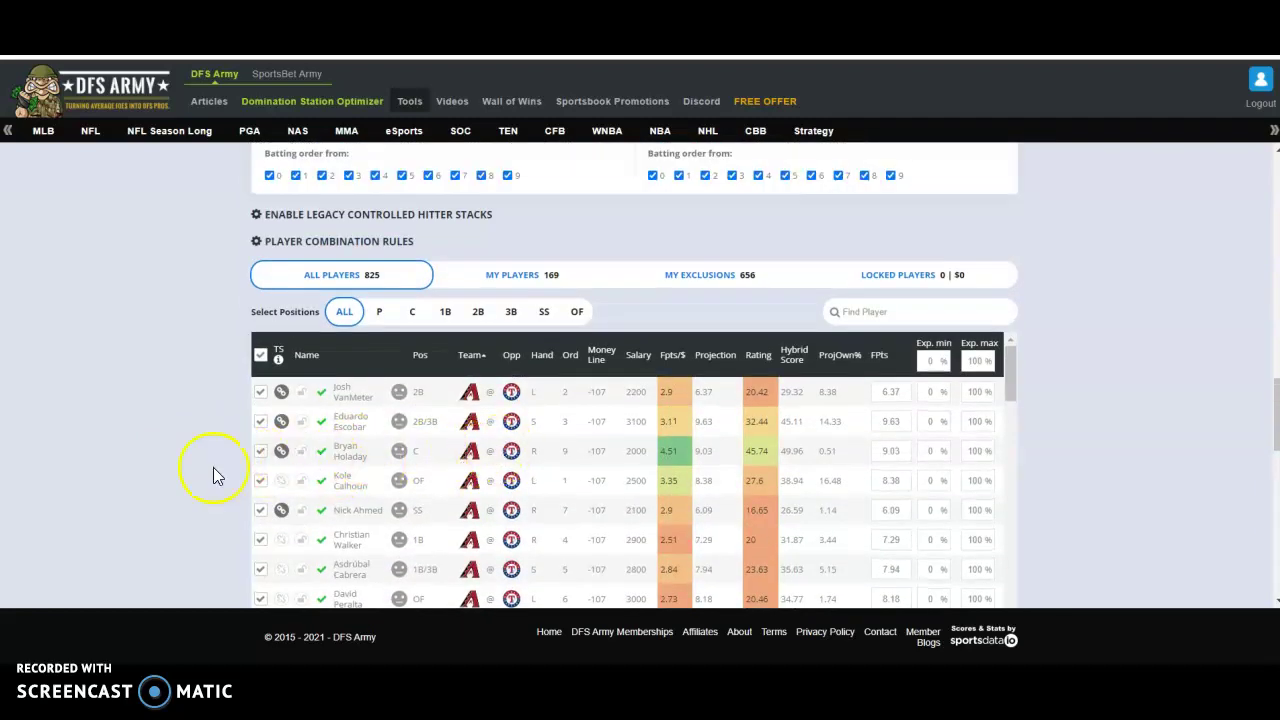
{"action": "scroll", "coordinate": [165, 476], "scroll_direction": "down", "scroll_amount": 1}
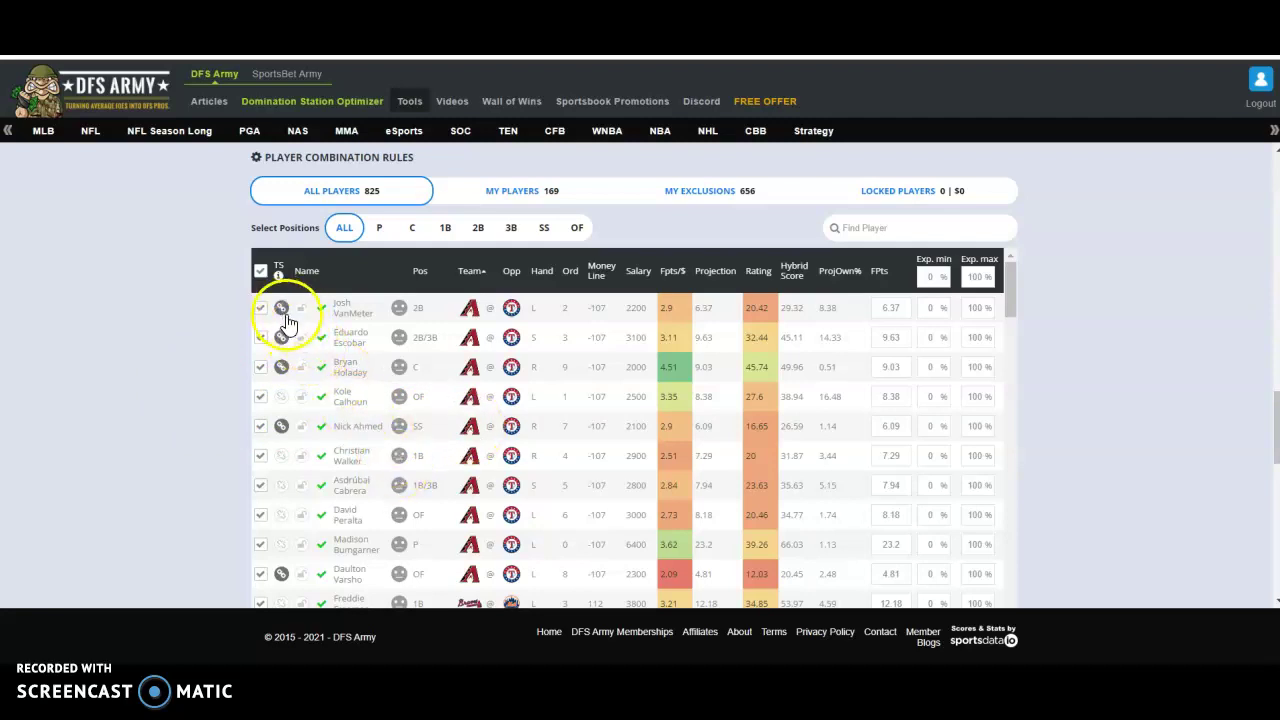
{"action": "scroll", "coordinate": [220, 346], "scroll_direction": "down", "scroll_amount": 5}
{"action": "scroll", "coordinate": [197, 349], "scroll_direction": "up", "scroll_amount": 2}
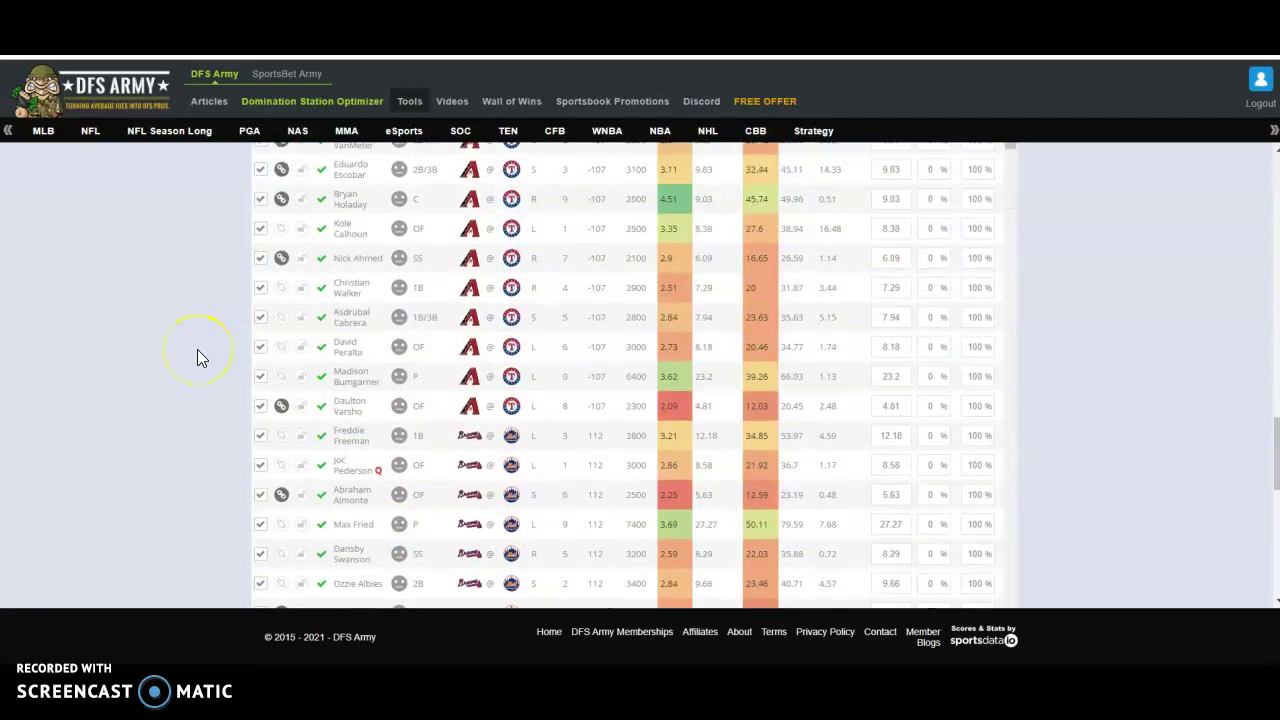
{"action": "scroll", "coordinate": [197, 349], "scroll_direction": "up", "scroll_amount": 1}
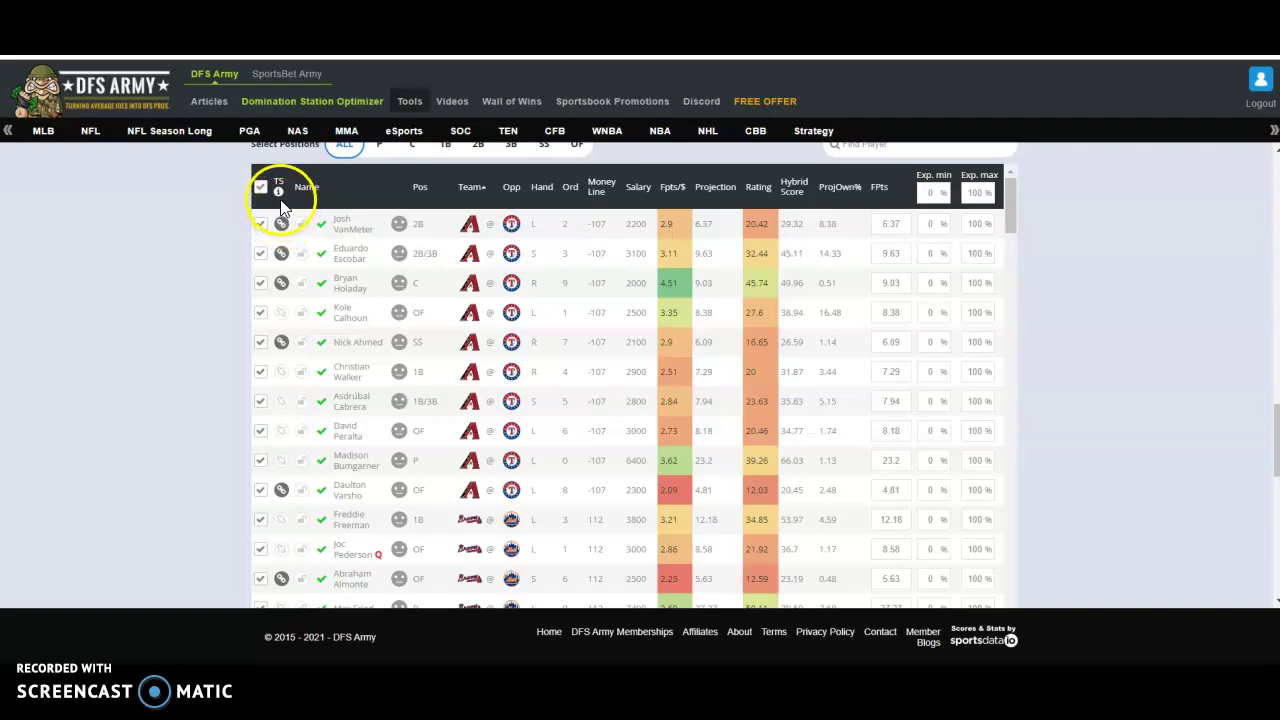
{"action": "mouse_move", "coordinate": [281, 200]}
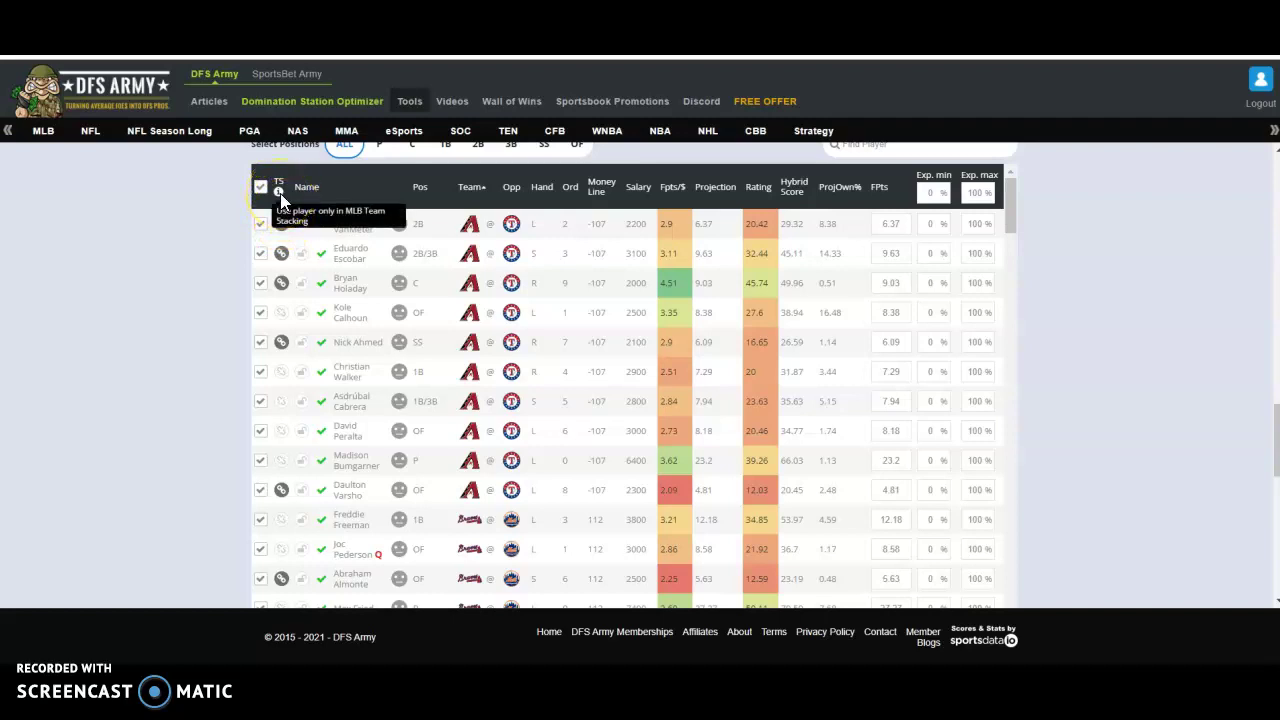
Examine which Diamondbacks, Braves, Orioles, Cubs and White Sox players are marked for use only in team stacking.
{"action": "left_click", "coordinate": [281, 253]}
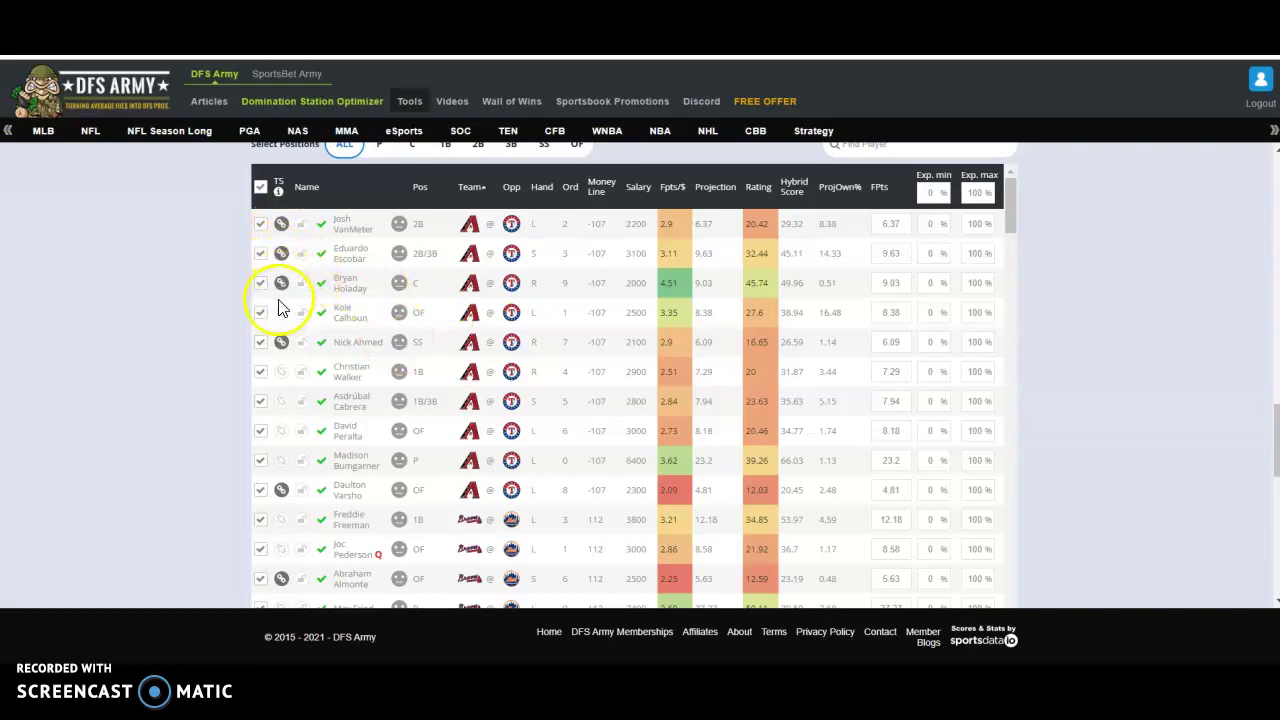
{"action": "left_click", "coordinate": [281, 436]}
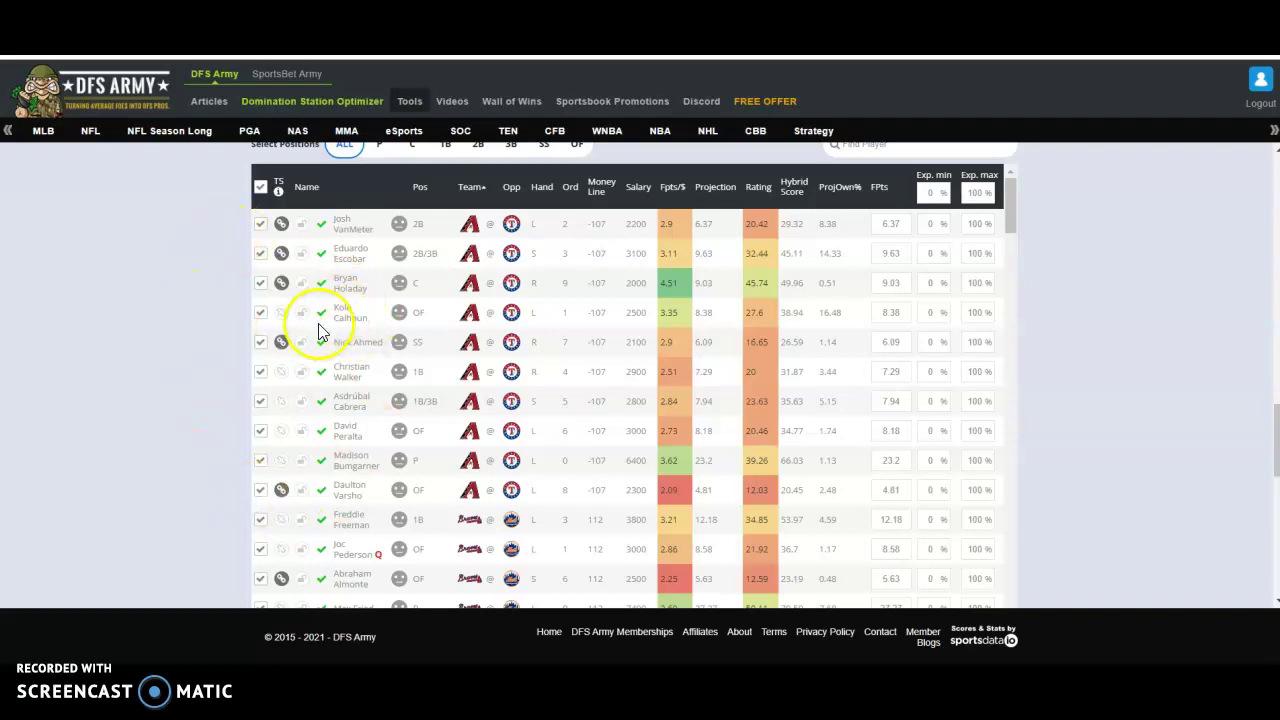
{"action": "scroll", "coordinate": [396, 412], "scroll_direction": "down", "scroll_amount": 3}
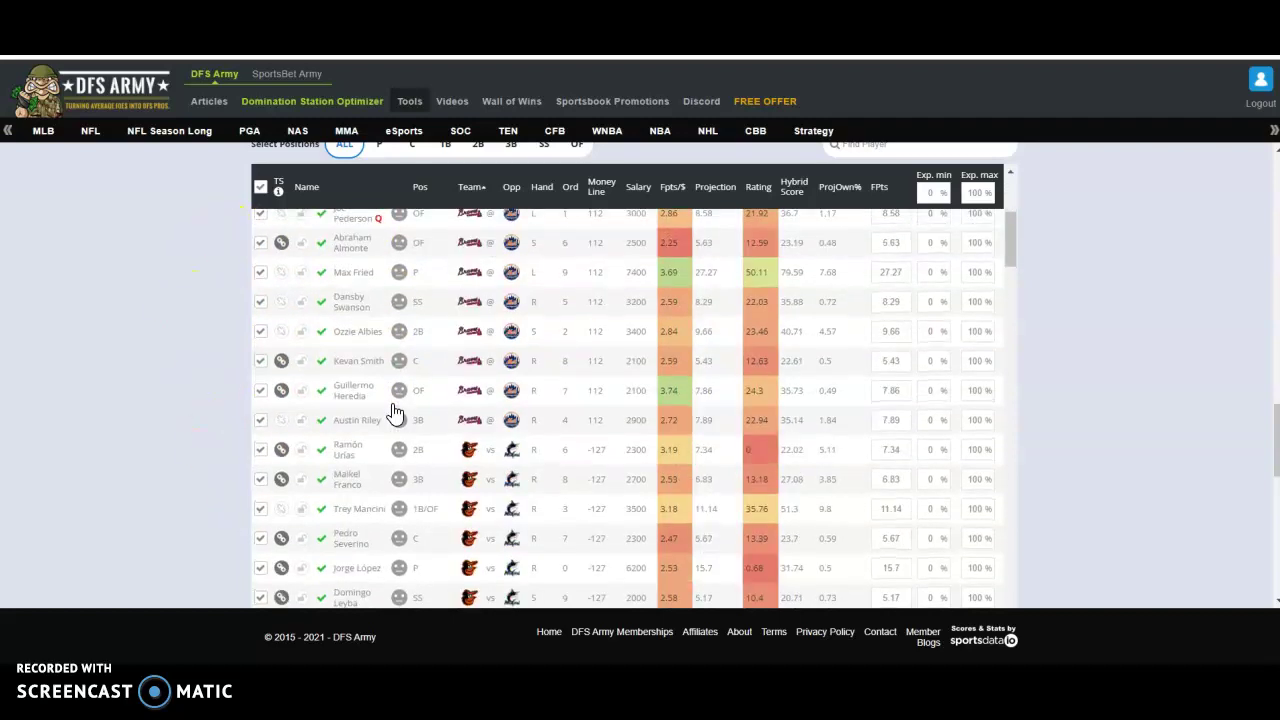
{"action": "scroll", "coordinate": [395, 412], "scroll_direction": "up", "scroll_amount": 1}
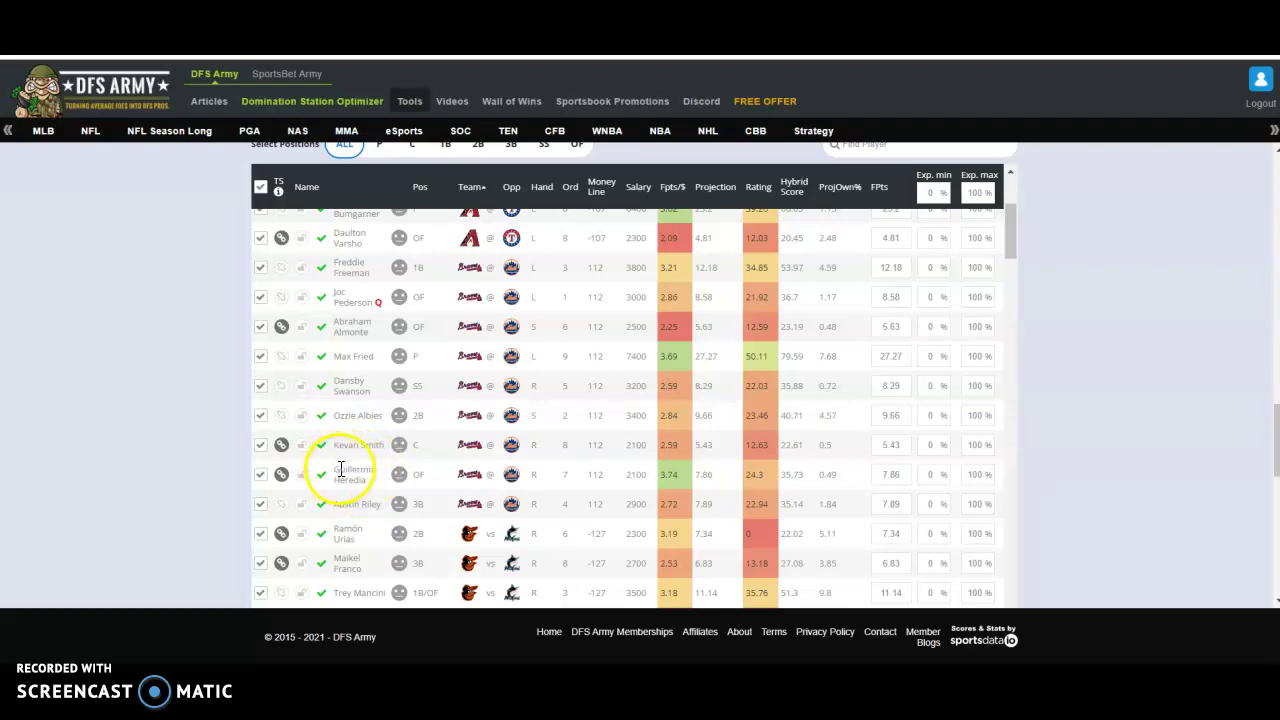
{"action": "scroll", "coordinate": [367, 470], "scroll_direction": "down", "scroll_amount": 3}
{"action": "scroll", "coordinate": [348, 468], "scroll_direction": "down", "scroll_amount": 2}
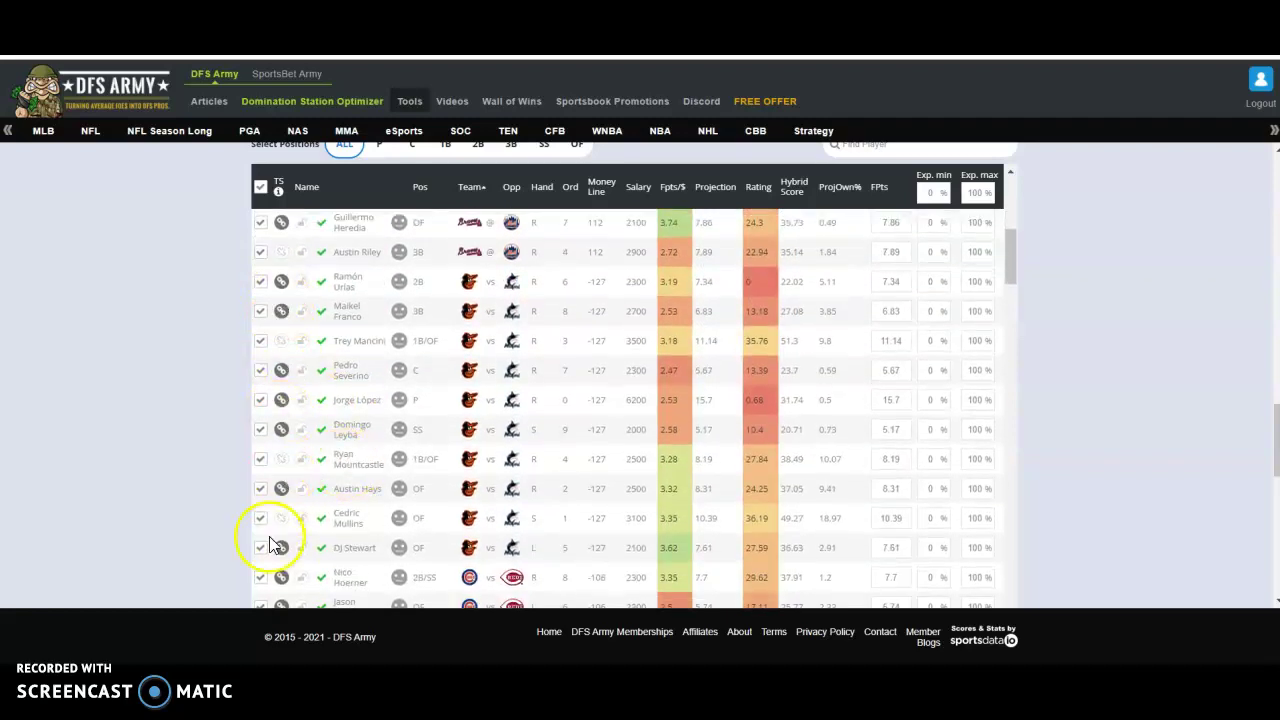
{"action": "left_click", "coordinate": [281, 369]}
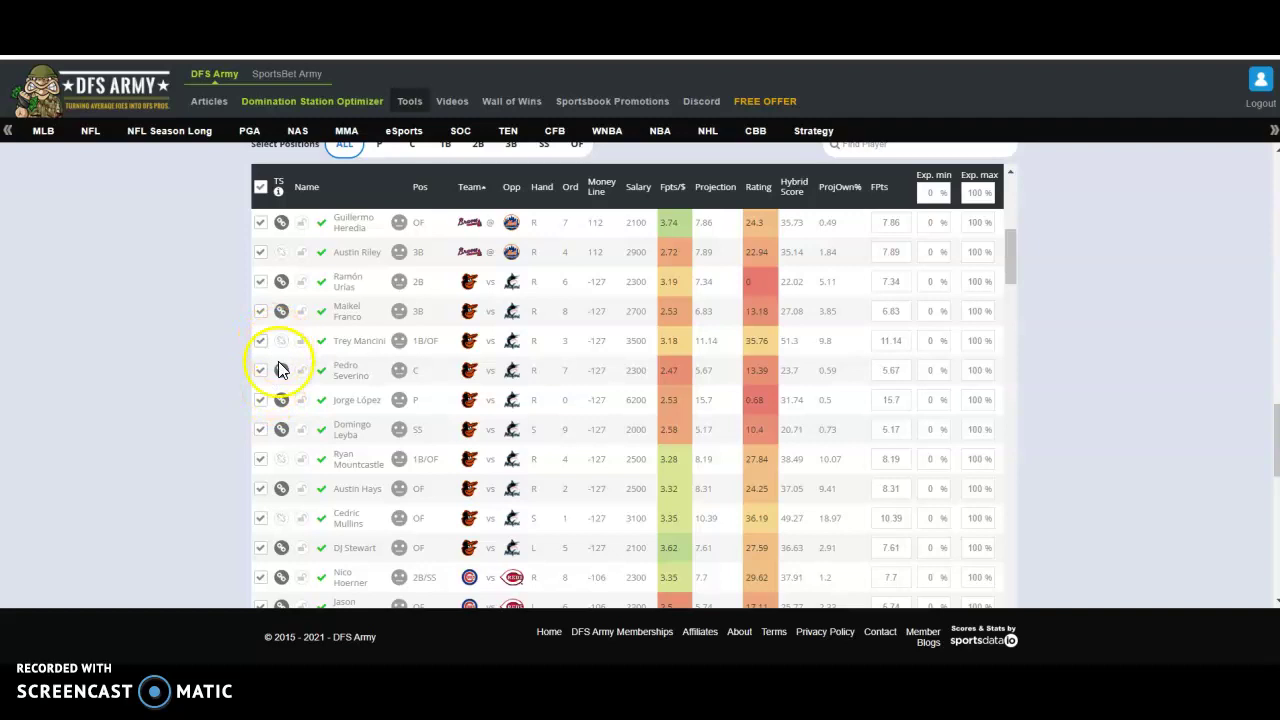
{"action": "left_click", "coordinate": [281, 518]}
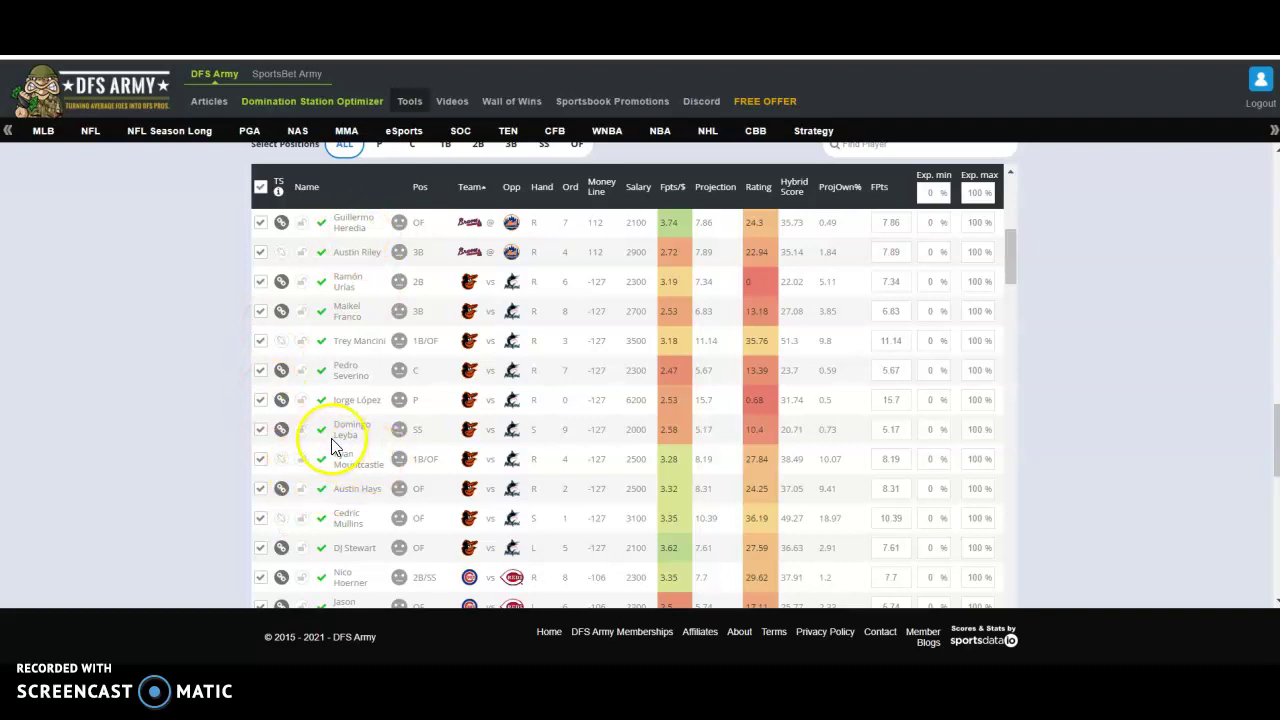
{"action": "scroll", "coordinate": [323, 440], "scroll_direction": "down", "scroll_amount": 2}
{"action": "scroll", "coordinate": [322, 438], "scroll_direction": "down", "scroll_amount": 4}
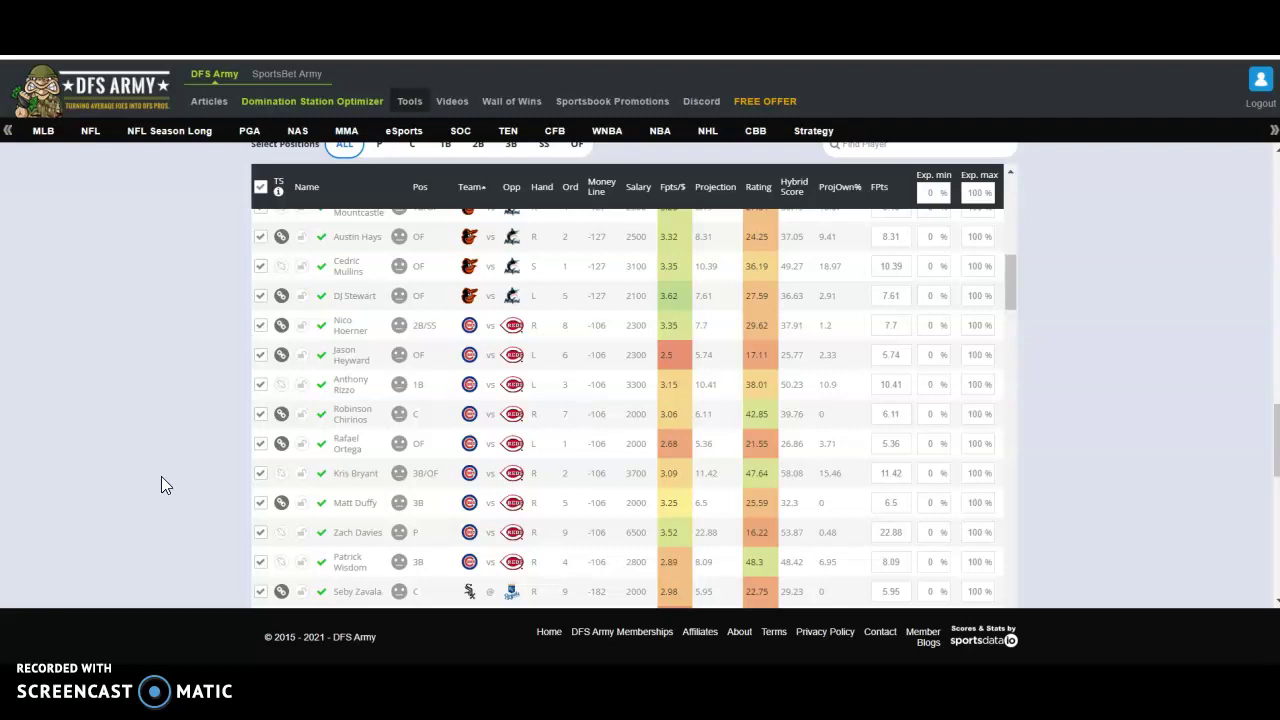
{"action": "scroll", "coordinate": [300, 470], "scroll_direction": "up", "scroll_amount": 2}
{"action": "scroll", "coordinate": [184, 440], "scroll_direction": "down", "scroll_amount": 4}
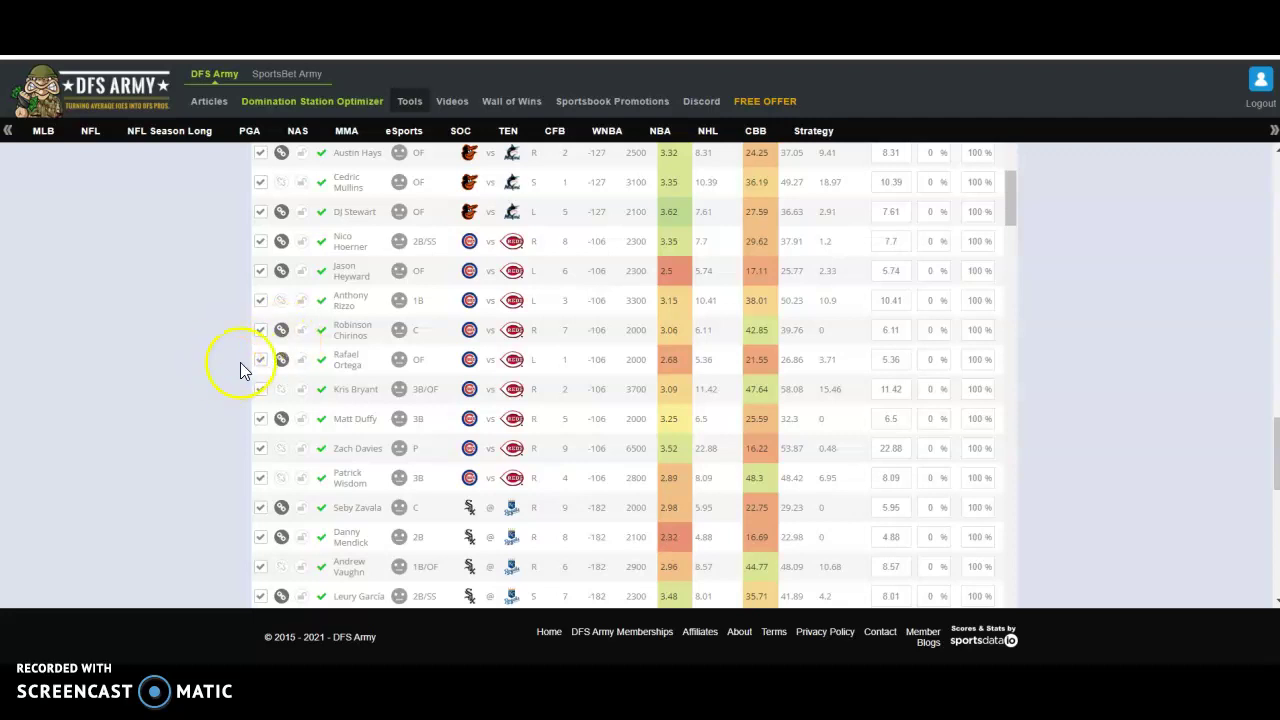
Review the players and team stacks in generated lineups L1 to L3.
{"action": "scroll", "coordinate": [225, 330], "scroll_direction": "down", "scroll_amount": 4}
{"action": "scroll", "coordinate": [194, 318], "scroll_direction": "down", "scroll_amount": 2}
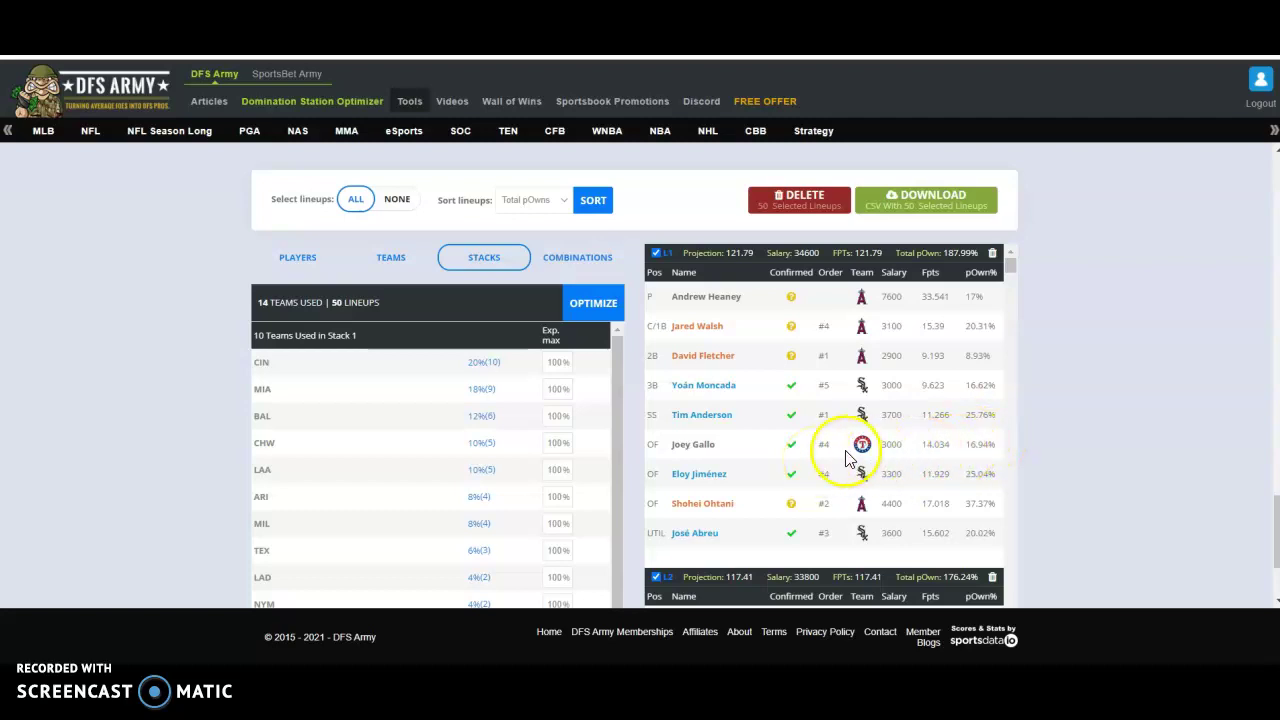
{"action": "scroll", "coordinate": [847, 457], "scroll_direction": "down", "scroll_amount": 1}
{"action": "scroll", "coordinate": [847, 457], "scroll_direction": "down", "scroll_amount": 2}
{"action": "scroll", "coordinate": [1012, 460], "scroll_direction": "down", "scroll_amount": 1}
{"action": "scroll", "coordinate": [1008, 458], "scroll_direction": "down", "scroll_amount": 3}
{"action": "scroll", "coordinate": [1131, 491], "scroll_direction": "down", "scroll_amount": 1}
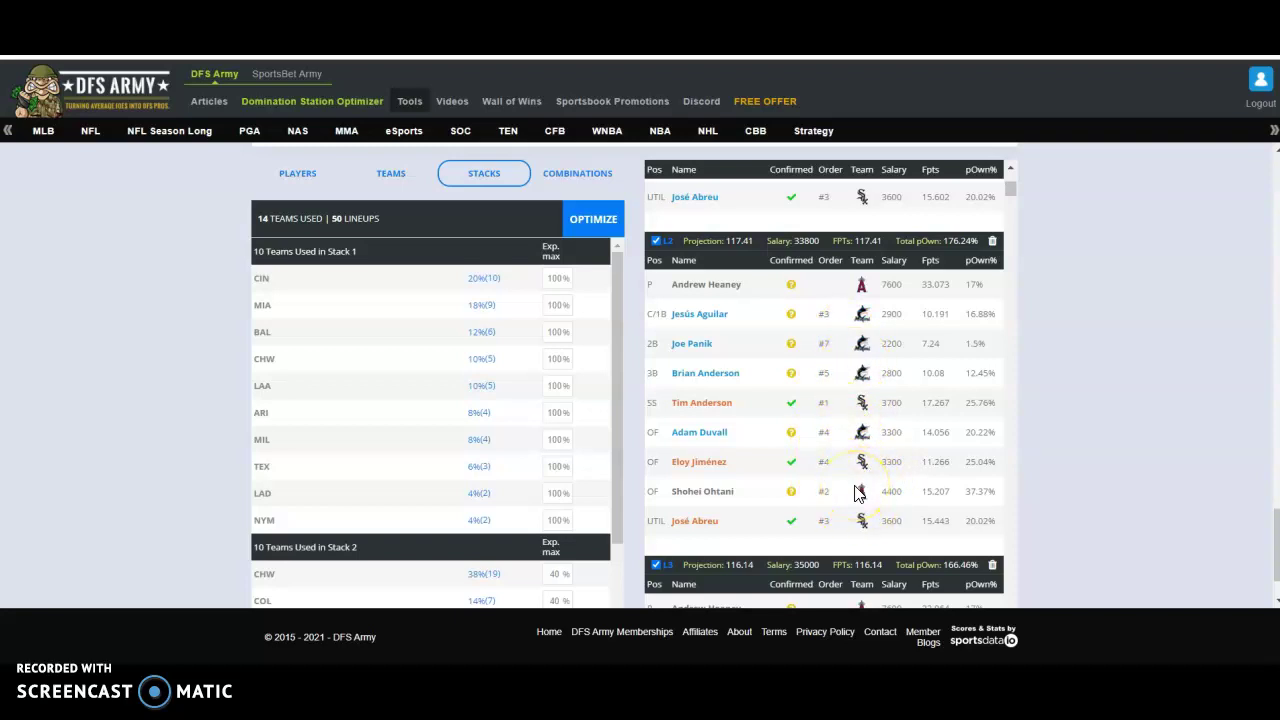
{"action": "scroll", "coordinate": [820, 488], "scroll_direction": "down", "scroll_amount": 3}
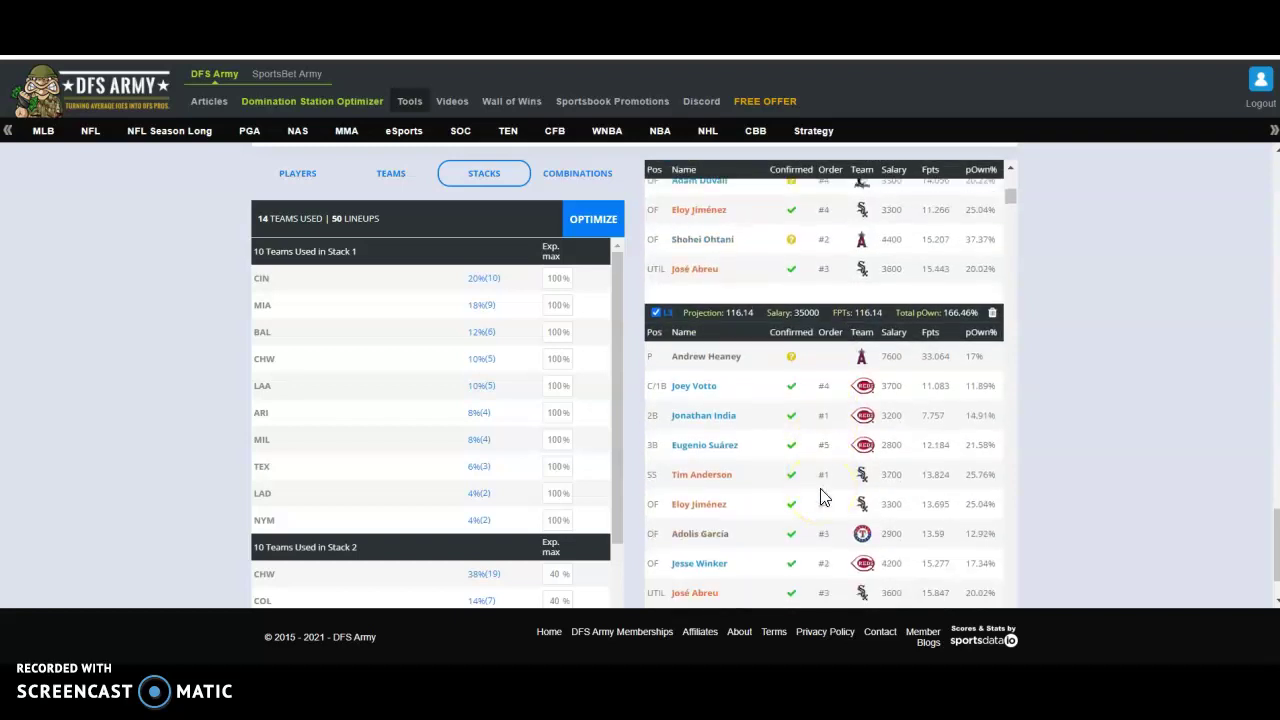
{"action": "scroll", "coordinate": [820, 498], "scroll_direction": "down", "scroll_amount": 1}
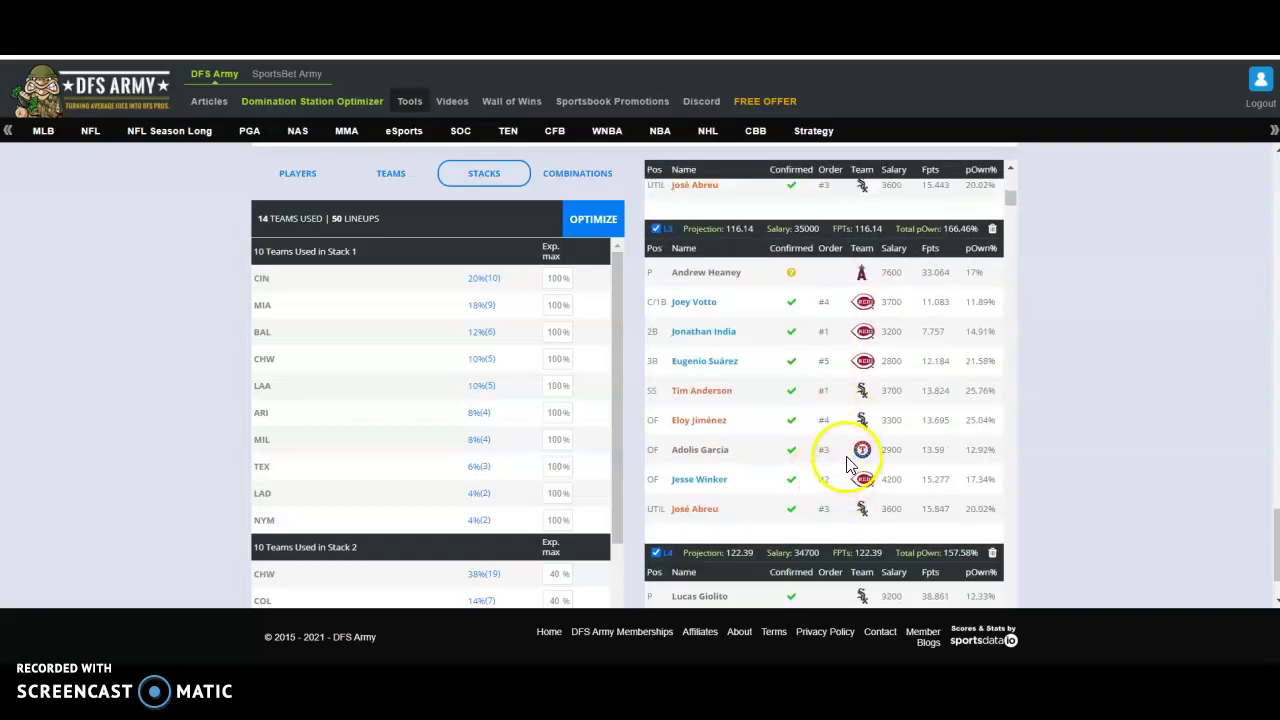
Review the players and team stacks in generated lineups L4 to L9.
{"action": "scroll", "coordinate": [847, 462], "scroll_direction": "down", "scroll_amount": 4}
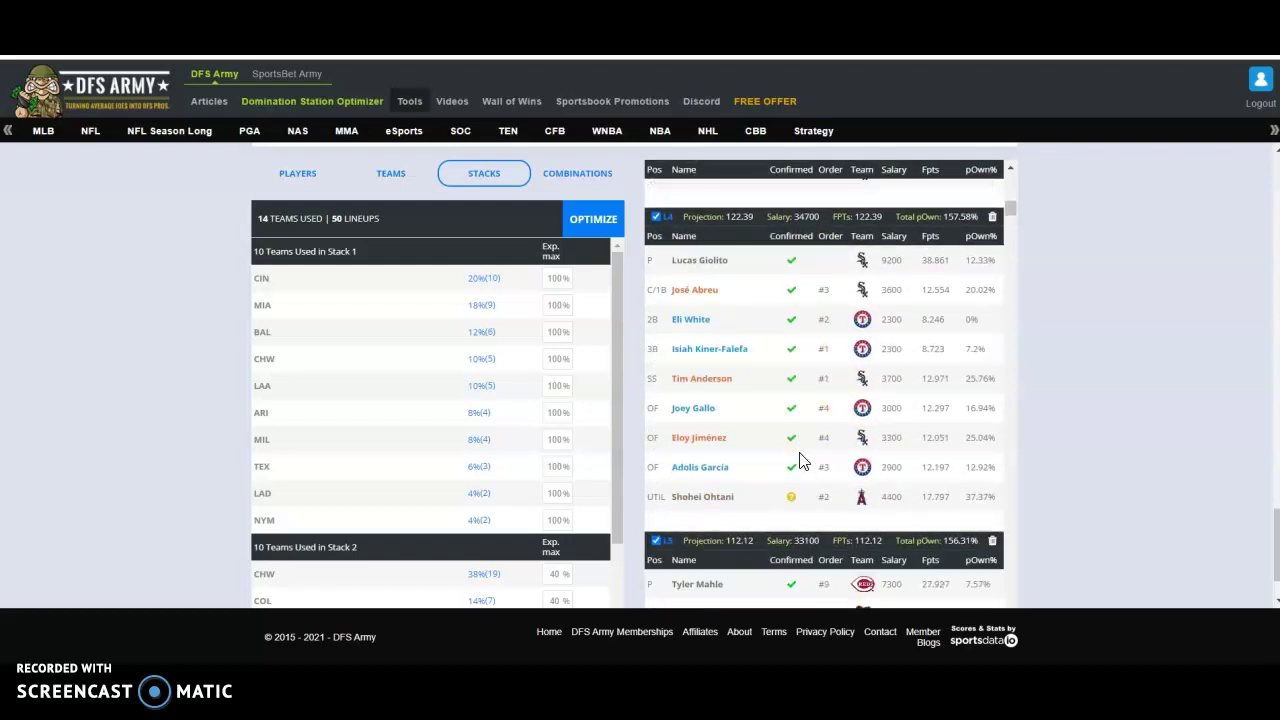
{"action": "scroll", "coordinate": [732, 500], "scroll_direction": "down", "scroll_amount": 3}
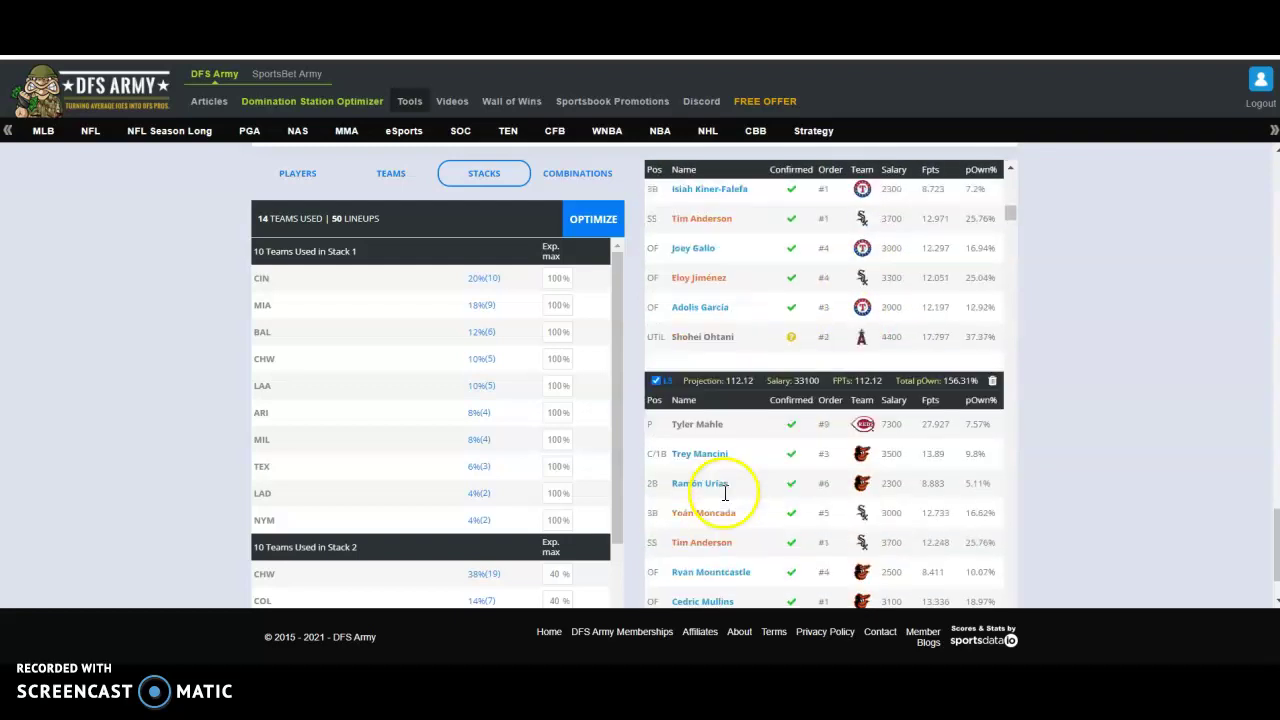
{"action": "scroll", "coordinate": [843, 553], "scroll_direction": "down", "scroll_amount": 4}
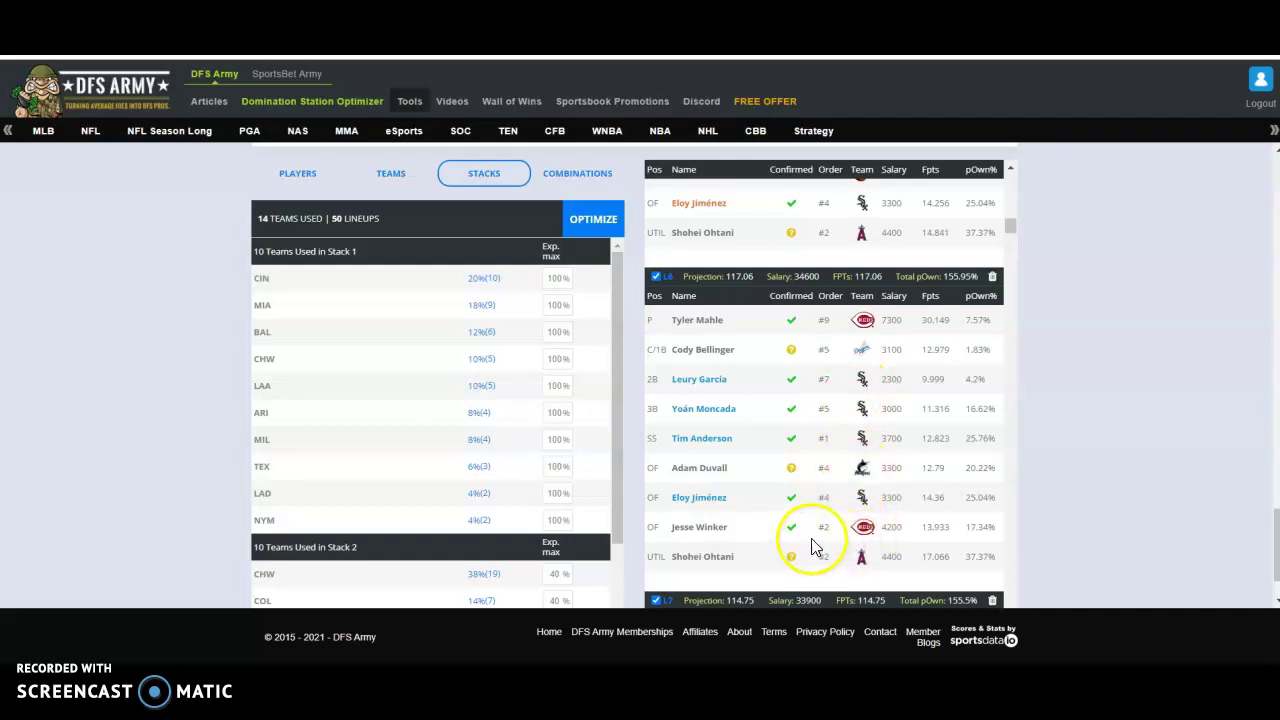
{"action": "scroll", "coordinate": [752, 449], "scroll_direction": "down", "scroll_amount": 3}
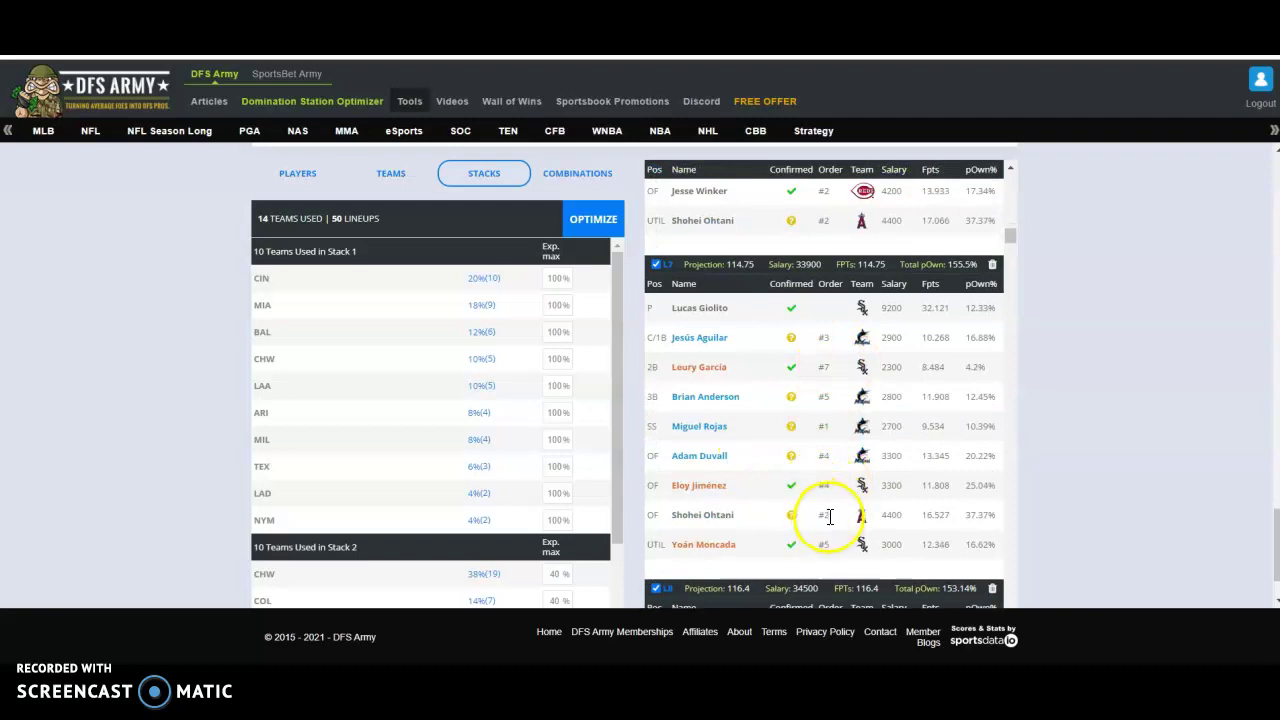
{"action": "scroll", "coordinate": [829, 517], "scroll_direction": "down", "scroll_amount": 3}
{"action": "scroll", "coordinate": [829, 525], "scroll_direction": "down", "scroll_amount": 1}
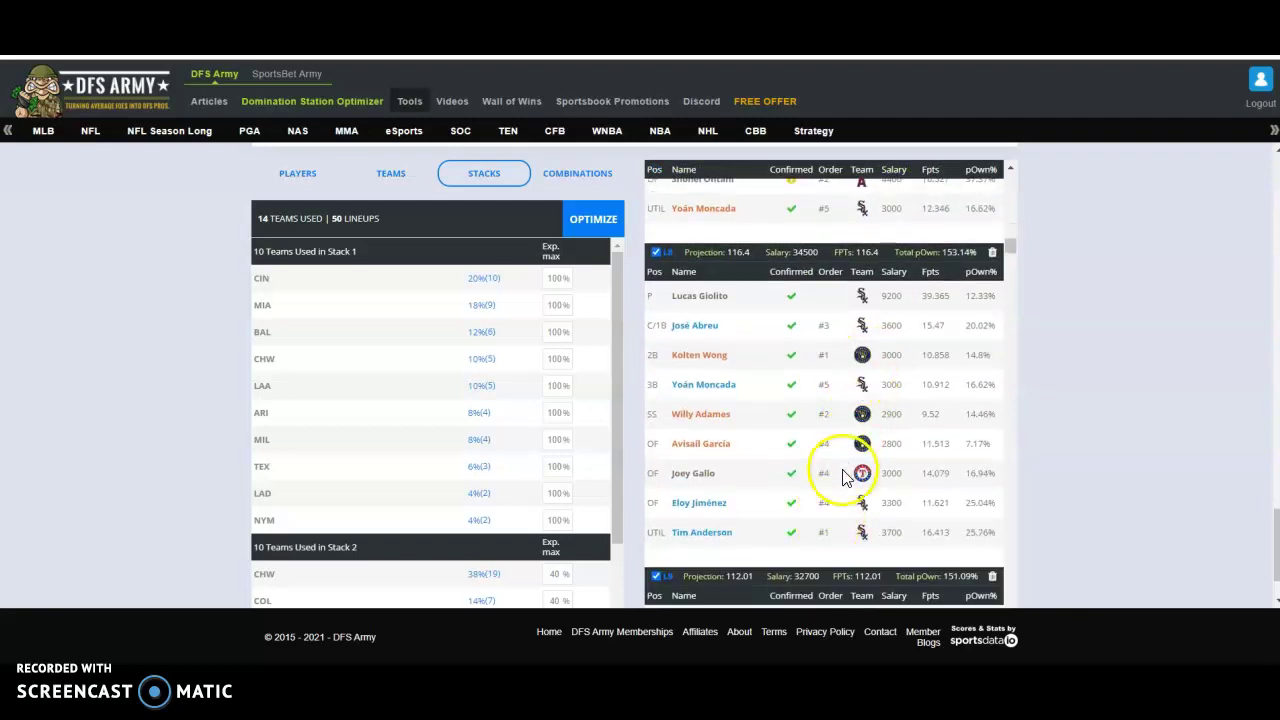
{"action": "scroll", "coordinate": [728, 487], "scroll_direction": "down", "scroll_amount": 2}
{"action": "scroll", "coordinate": [727, 487], "scroll_direction": "down", "scroll_amount": 3}
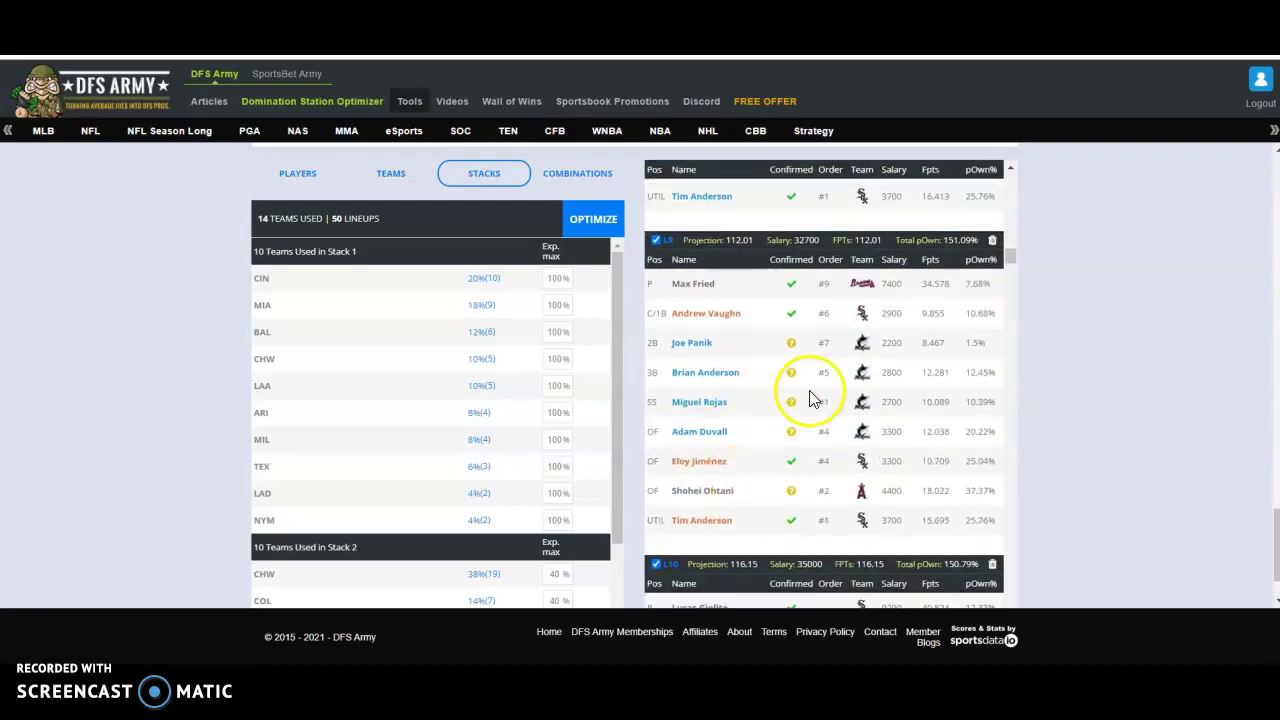
Examine the player selections and team stack combinations in generated lineups L10 to L16.
{"action": "scroll", "coordinate": [830, 485], "scroll_direction": "down", "scroll_amount": 5}
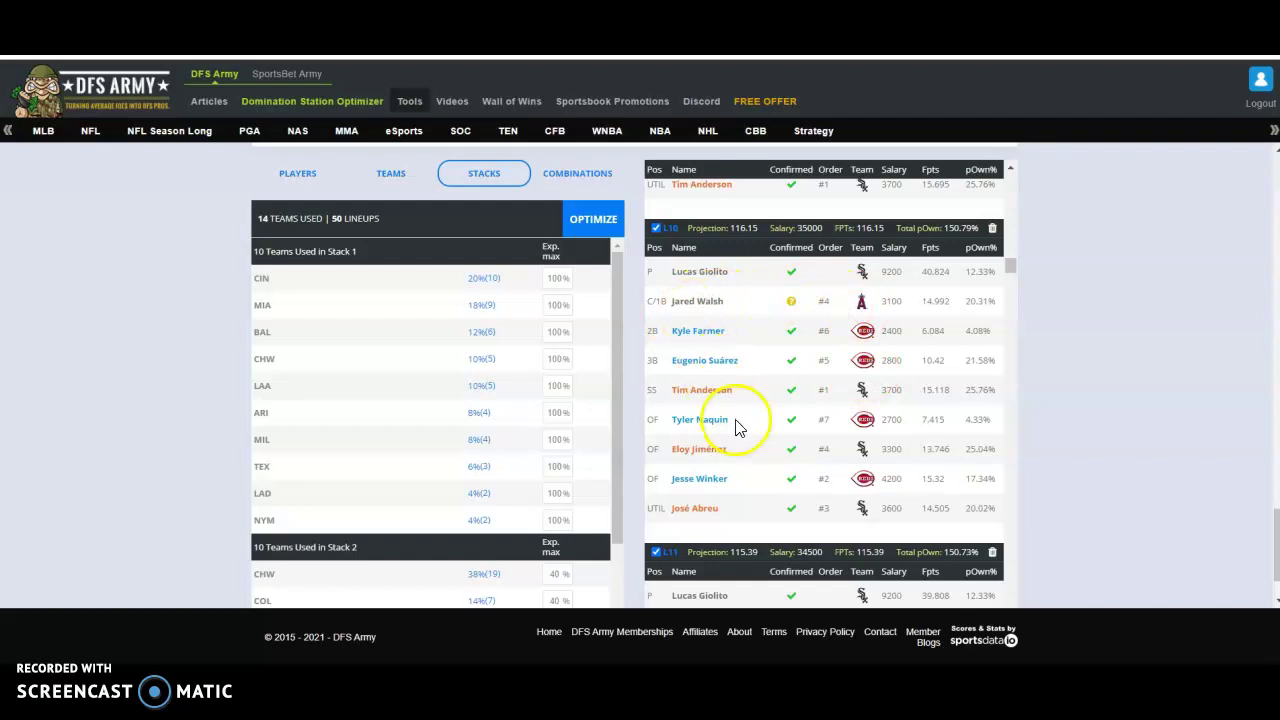
{"action": "scroll", "coordinate": [765, 450], "scroll_direction": "down", "scroll_amount": 5}
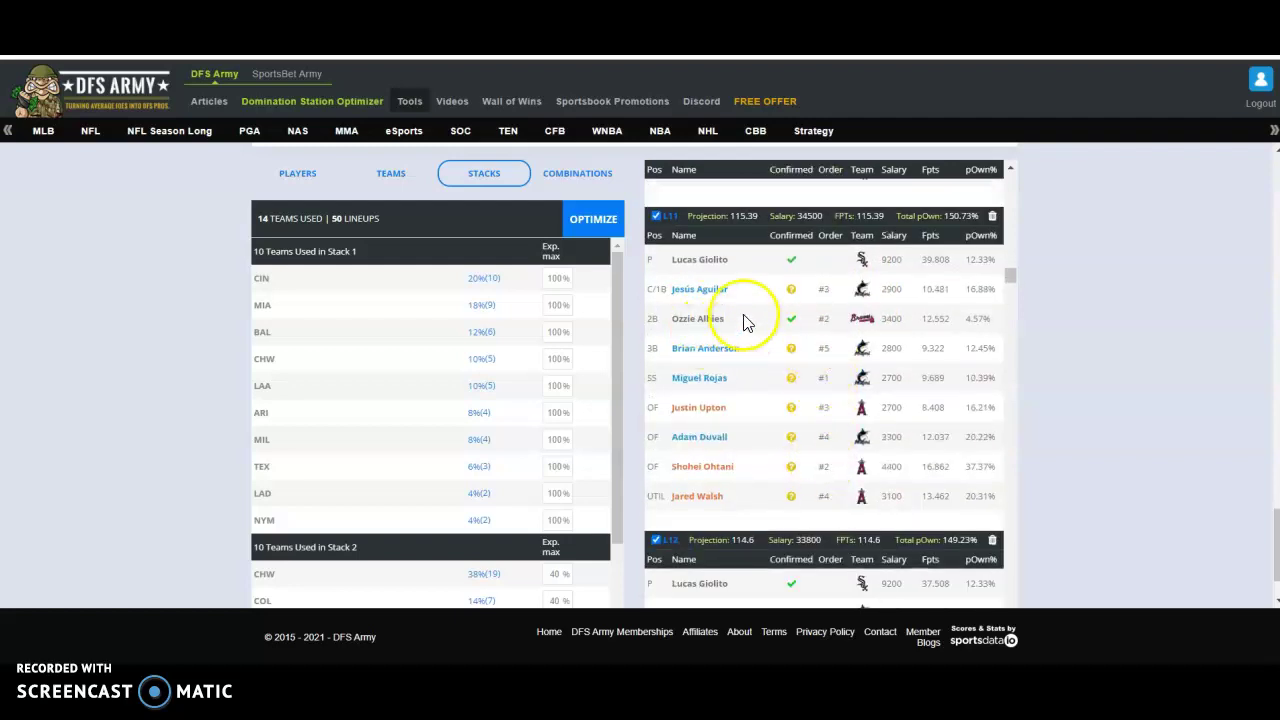
{"action": "scroll", "coordinate": [752, 428], "scroll_direction": "down", "scroll_amount": 3}
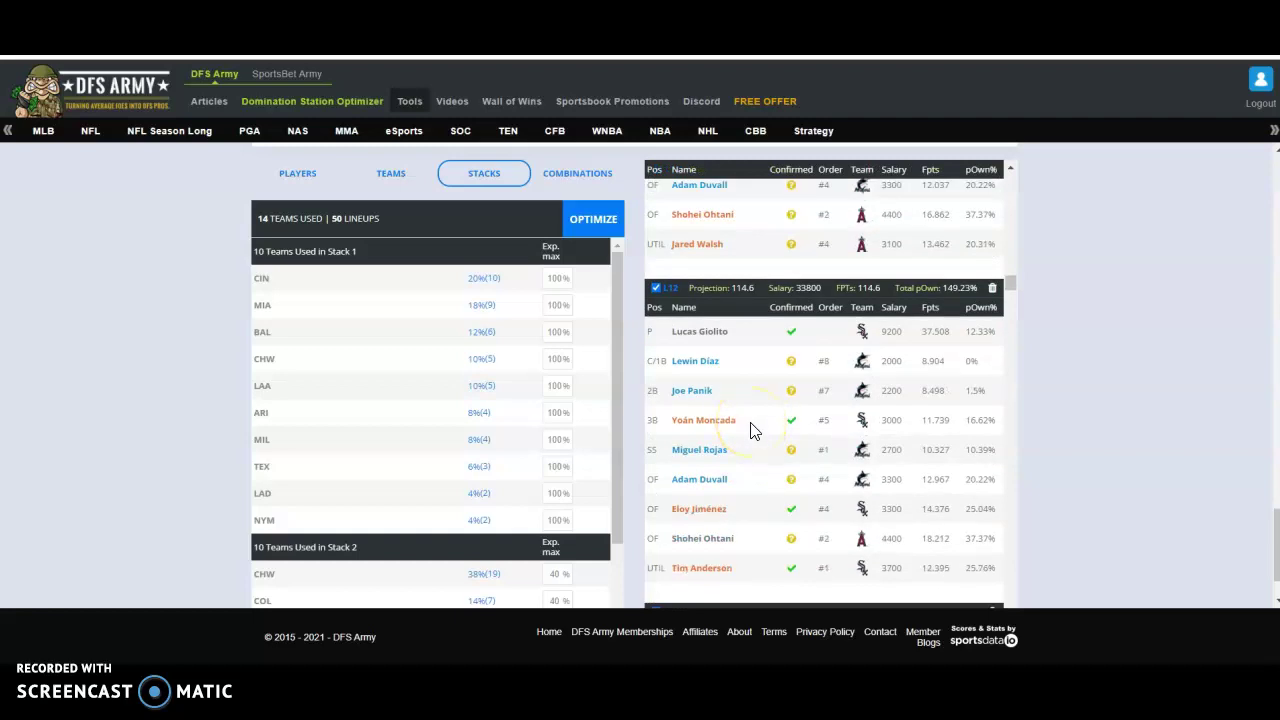
{"action": "scroll", "coordinate": [750, 500], "scroll_direction": "down", "scroll_amount": 4}
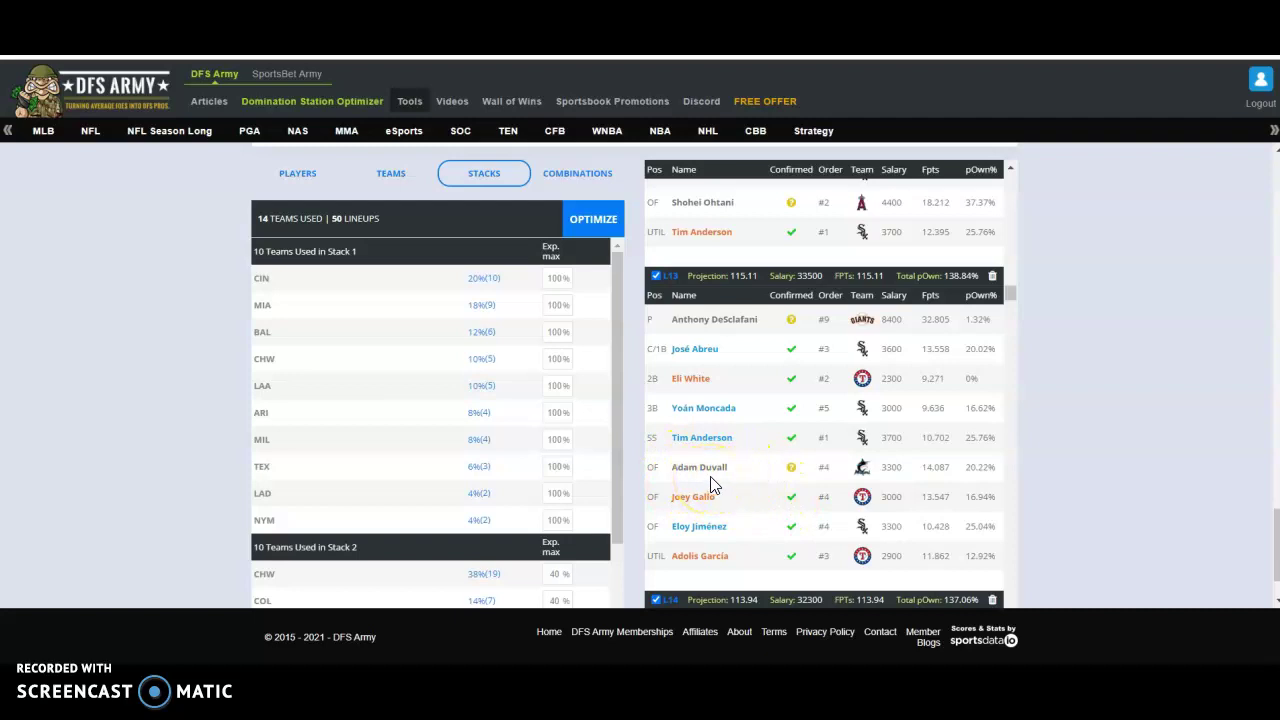
{"action": "scroll", "coordinate": [710, 486], "scroll_direction": "down", "scroll_amount": 4}
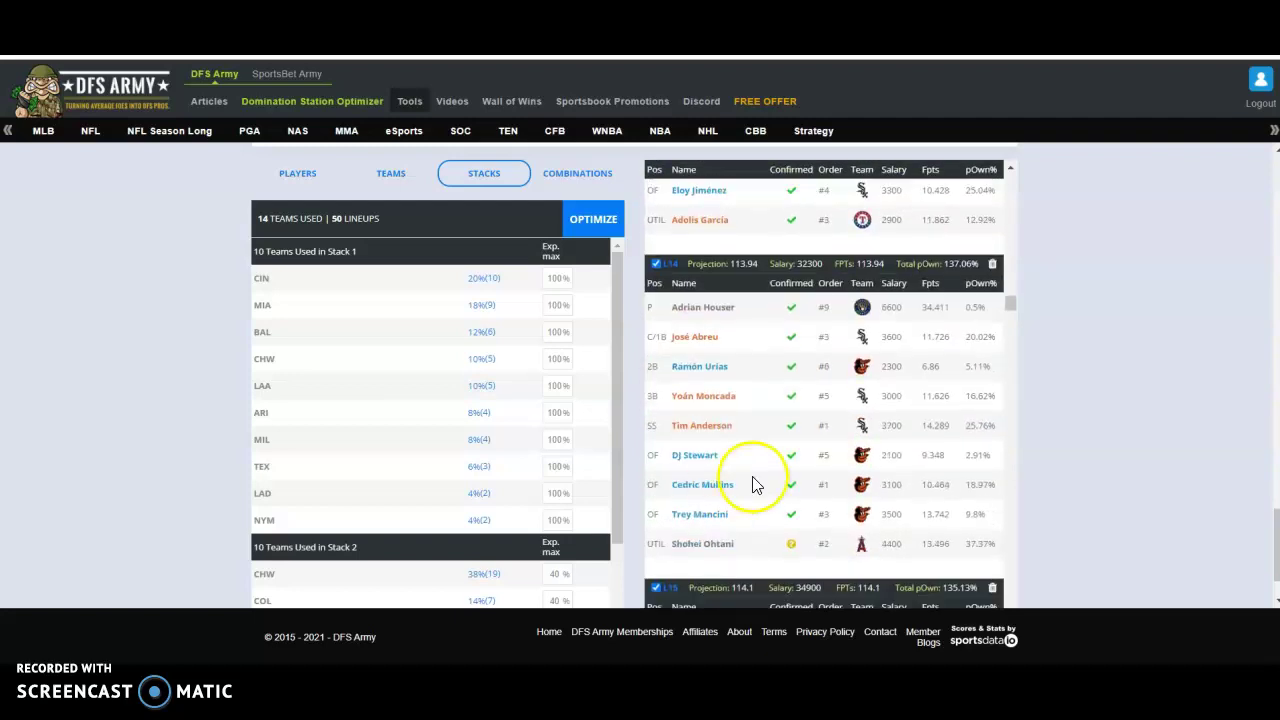
{"action": "scroll", "coordinate": [713, 500], "scroll_direction": "down", "scroll_amount": 3}
{"action": "scroll", "coordinate": [713, 522], "scroll_direction": "down", "scroll_amount": 1}
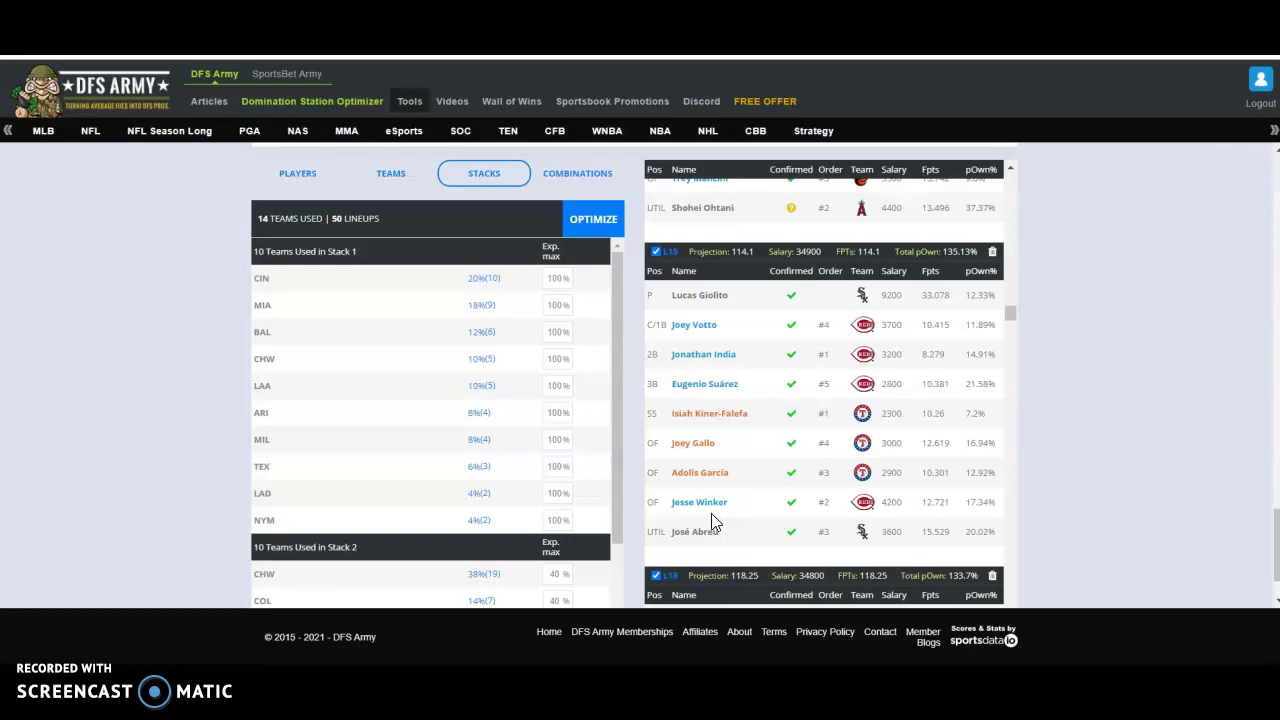
{"action": "scroll", "coordinate": [713, 522], "scroll_direction": "down", "scroll_amount": 4}
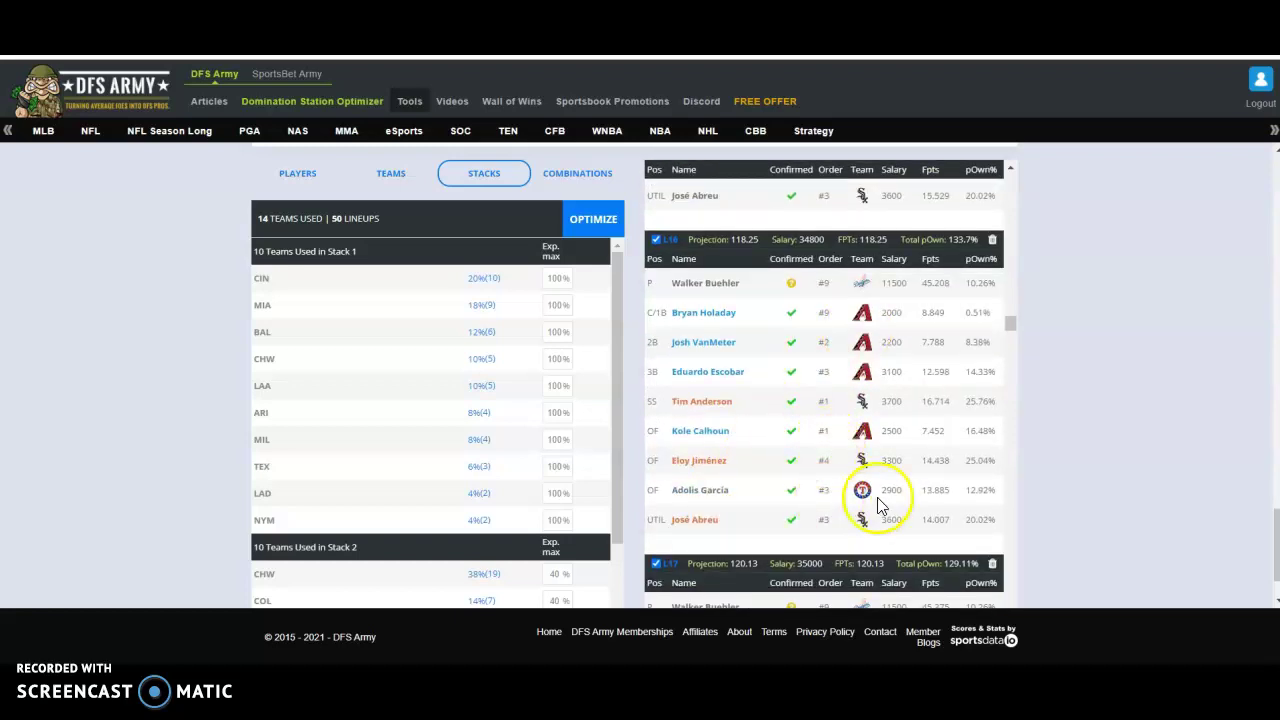
Go back through the generated lineups and return to the Cubs and White Sox players in the player pool.
{"action": "scroll", "coordinate": [757, 500], "scroll_direction": "up", "scroll_amount": 19}
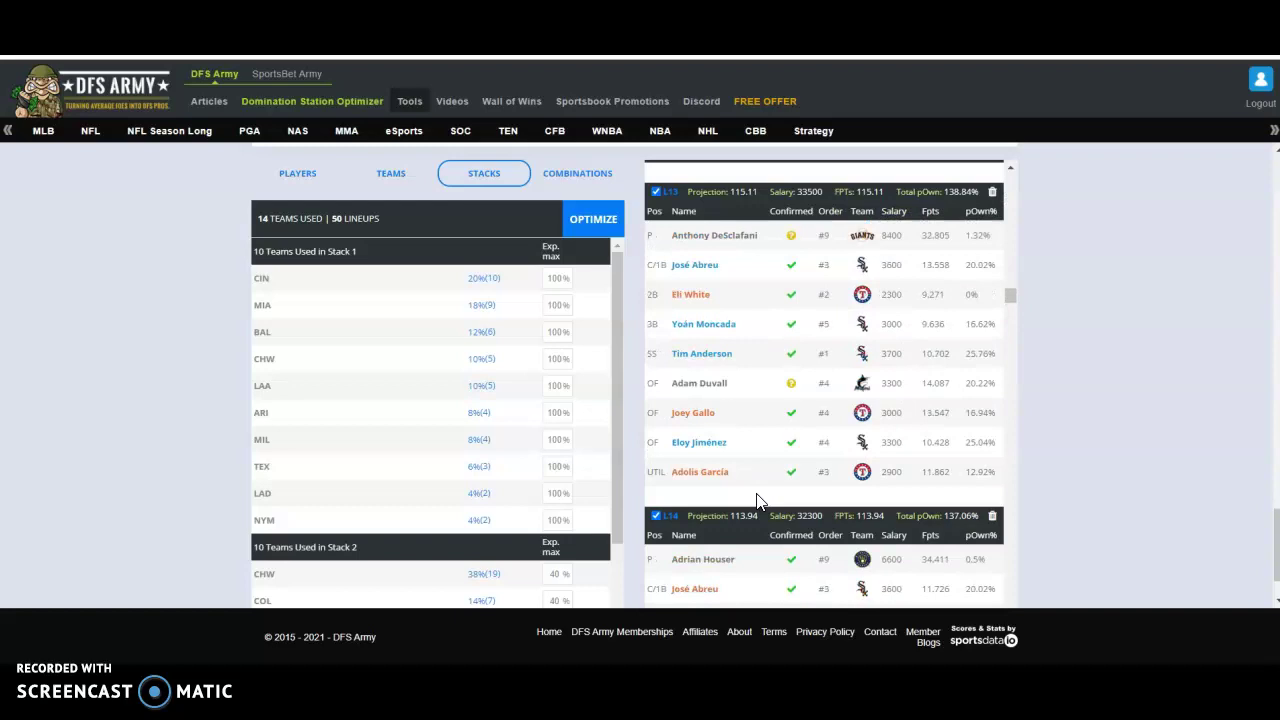
{"action": "scroll", "coordinate": [757, 500], "scroll_direction": "up", "scroll_amount": 20}
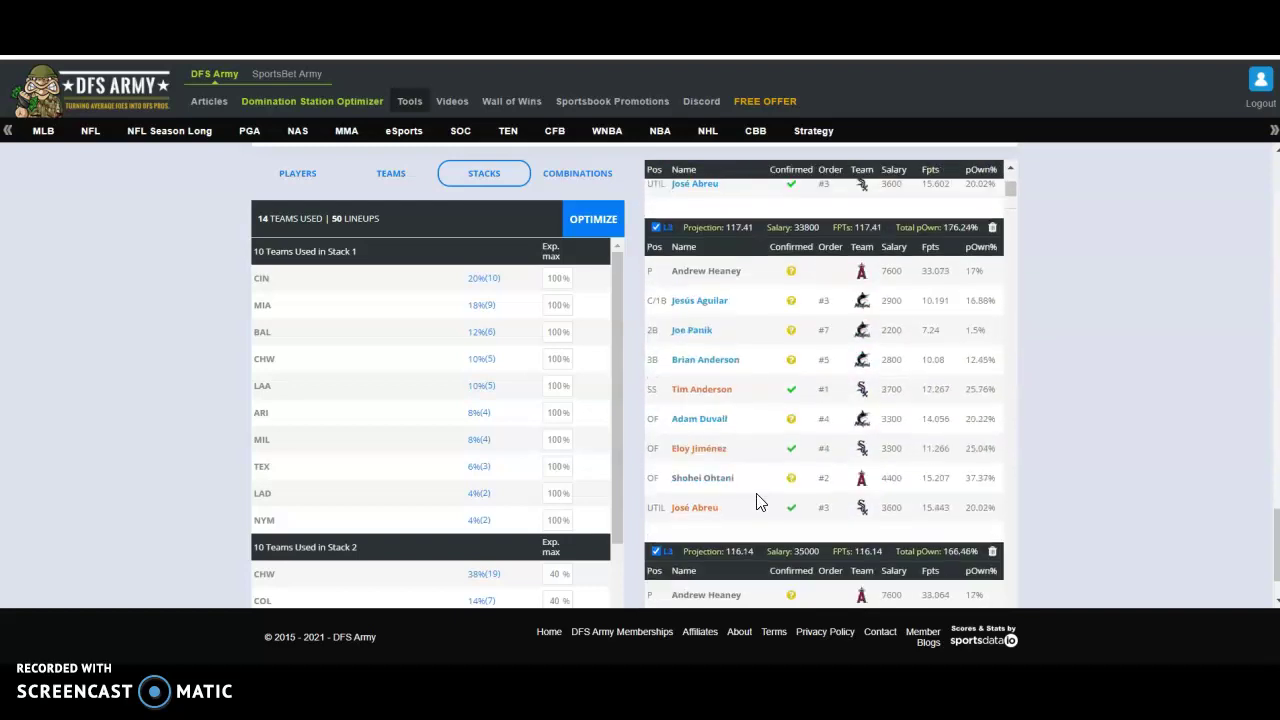
{"action": "scroll", "coordinate": [131, 380], "scroll_direction": "up", "scroll_amount": 5}
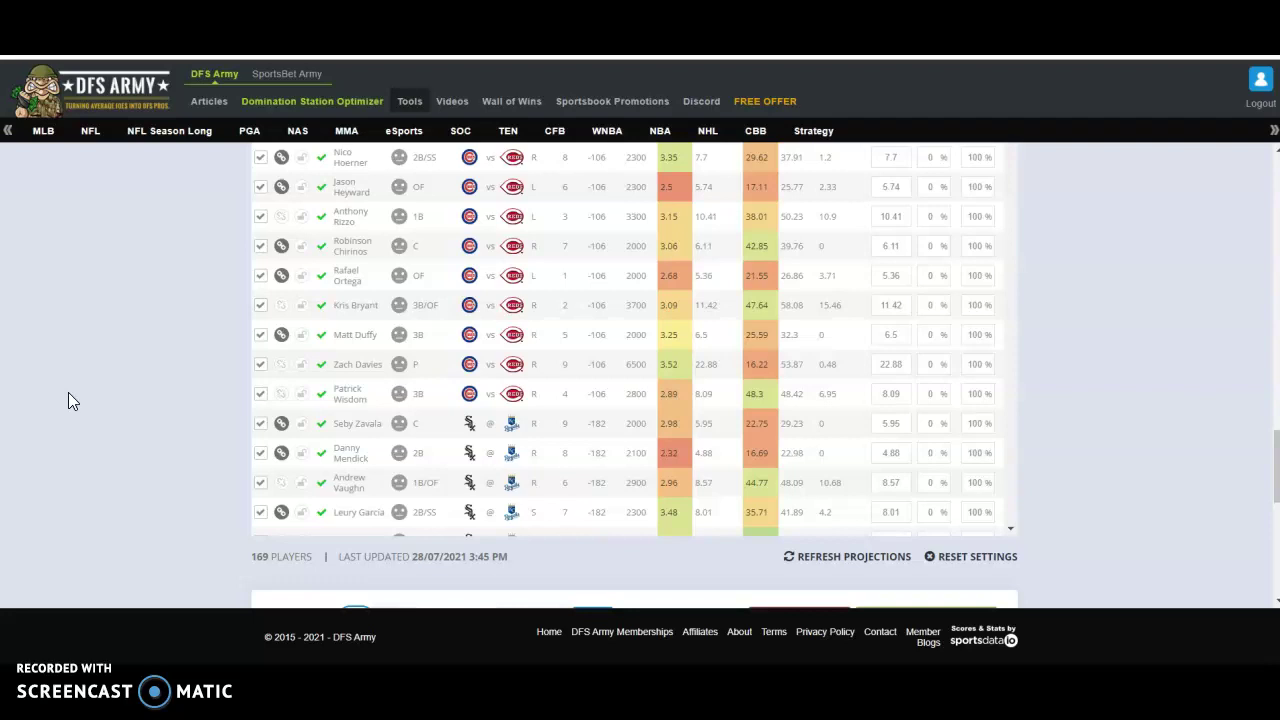
{"action": "left_click", "coordinate": [71, 283]}
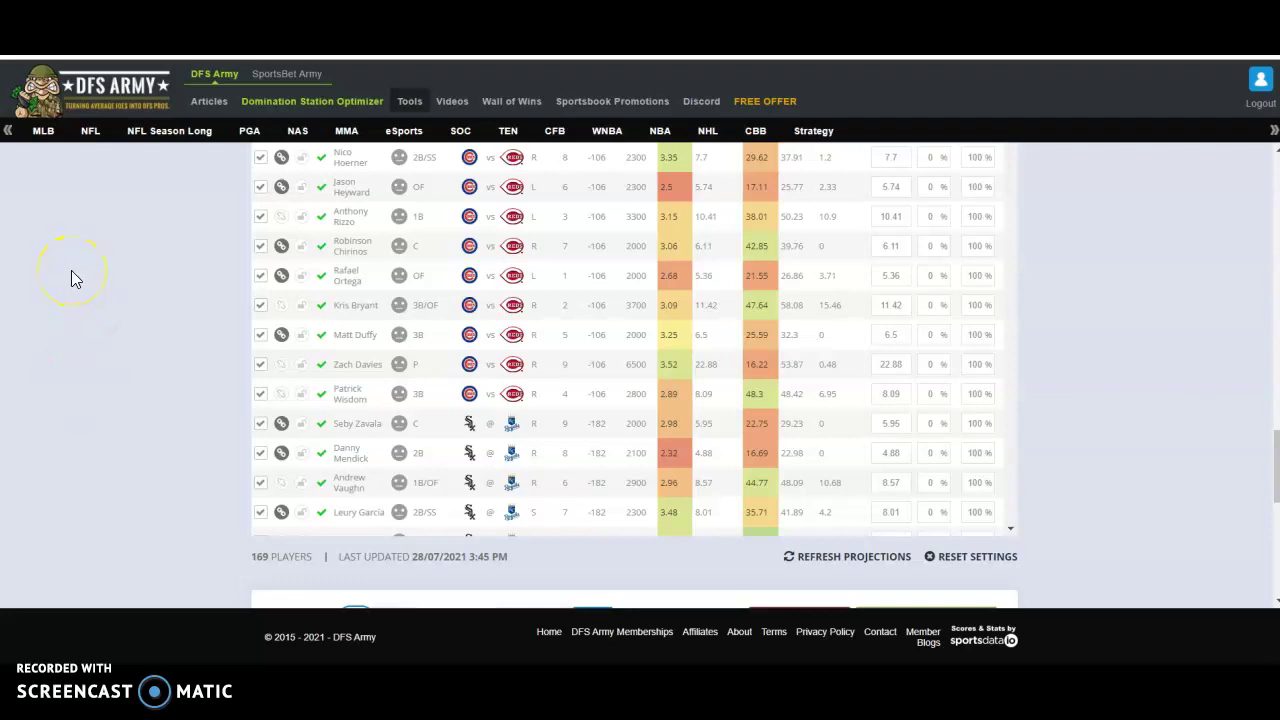